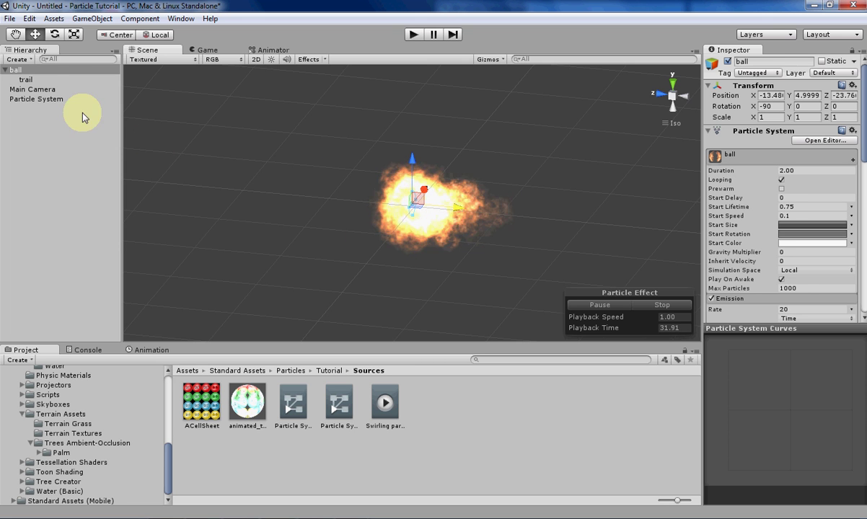
# Select the new Particle System and zoom the Scene view in on its particles.
pyautogui.click(51, 99)
pyautogui.moveTo(378, 215); pyautogui.dragTo(385, 180, button='middle')
pyautogui.scroll(2, 385, 181)
pyautogui.moveTo(502, 257); pyautogui.dragTo(436, 197, button='middle')
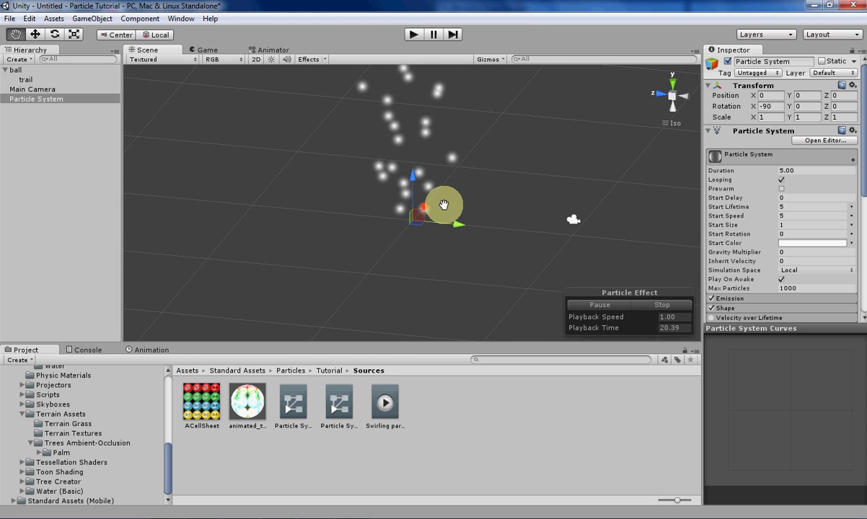
pyautogui.moveTo(447, 220); pyautogui.dragTo(443, 211, button='middle')
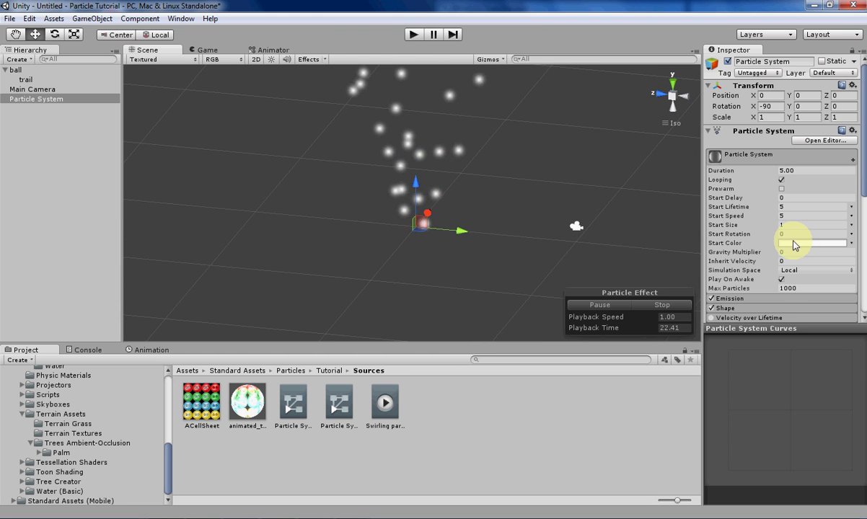
pyautogui.scroll(-10, 764, 242)
pyautogui.scroll(4, 743, 231)
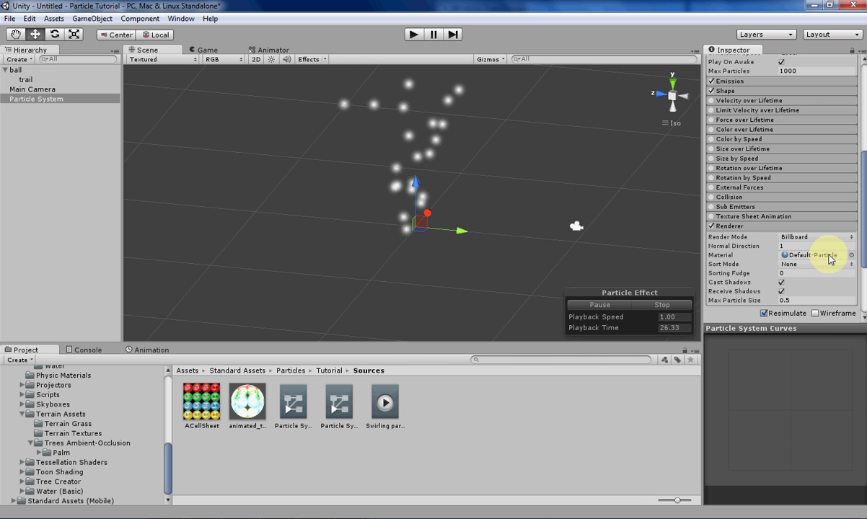
# Assign the FlameD material to the Particle System's Renderer.
pyautogui.click(852, 256)
pyautogui.scroll(8, 609, 341)
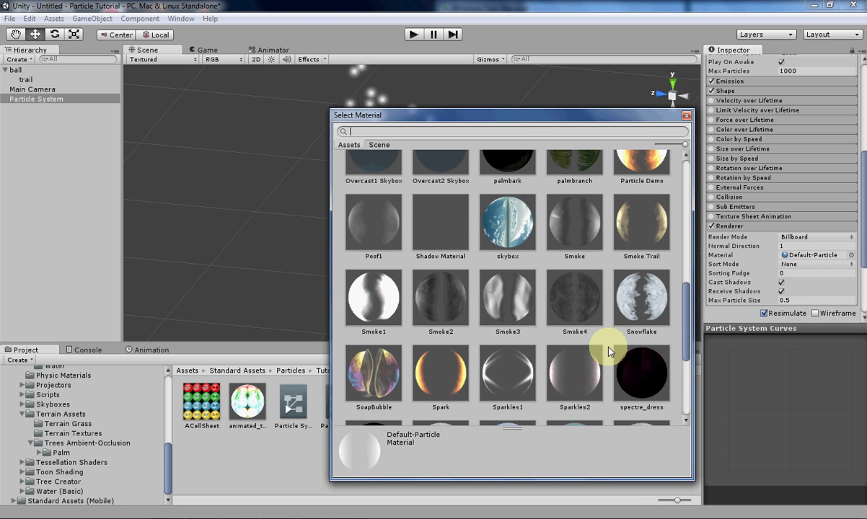
pyautogui.scroll(4, 590, 354)
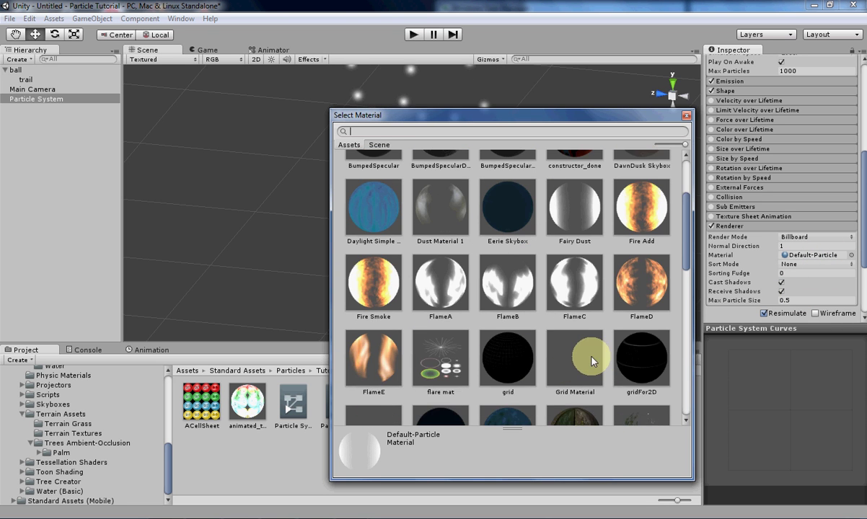
pyautogui.scroll(-1, 507, 335)
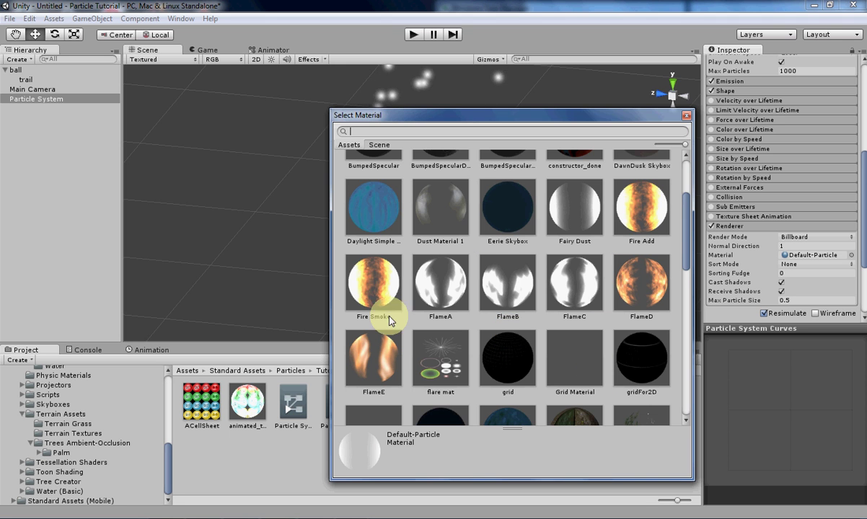
pyautogui.scroll(-1, 510, 383)
pyautogui.doubleClick(637, 247)
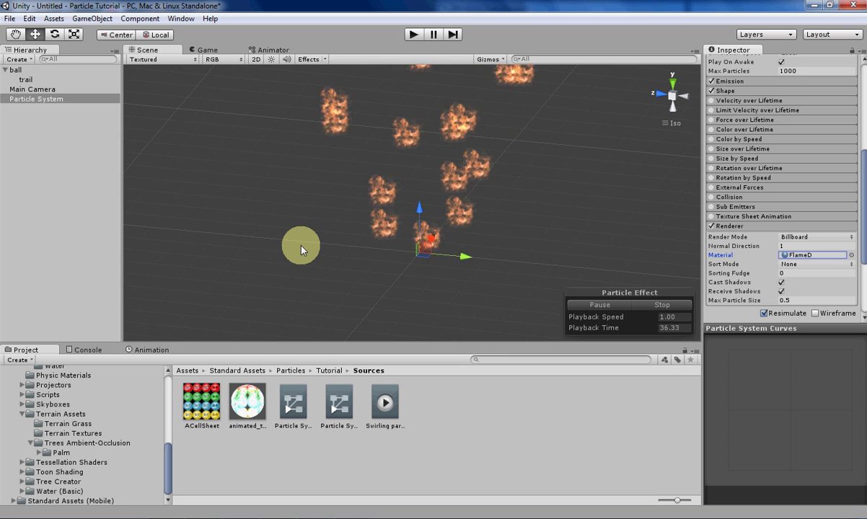
# Change the Shape module's emitter from Cone to Sphere with radius 0.25.
pyautogui.moveTo(371, 254); pyautogui.dragTo(494, 223, button='middle')
pyautogui.scroll(3, 505, 216)
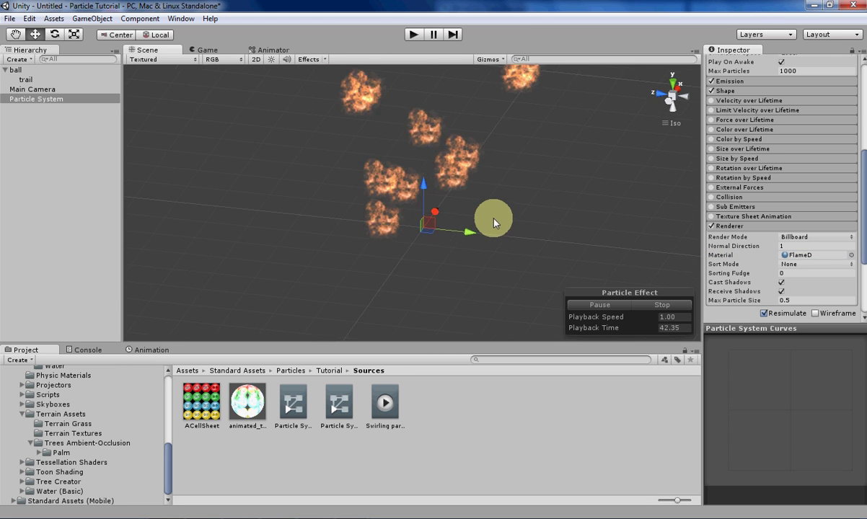
pyautogui.scroll(5, 750, 248)
pyautogui.click(769, 236)
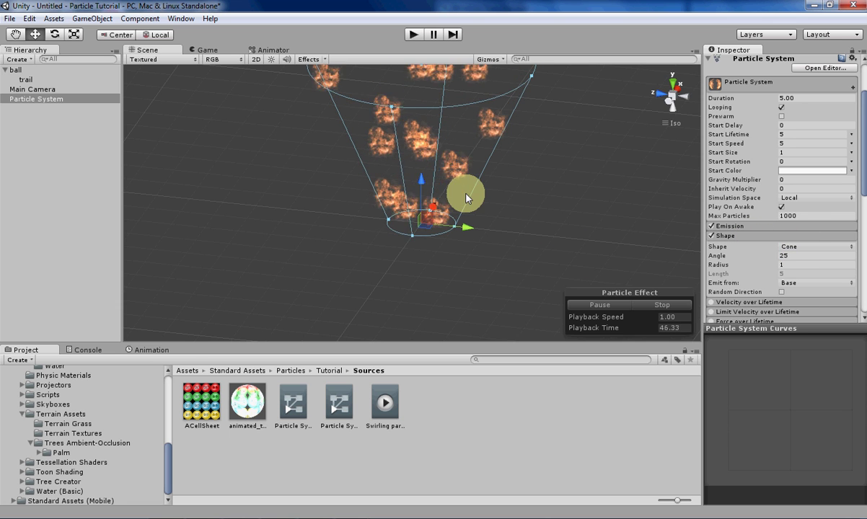
pyautogui.click(792, 246)
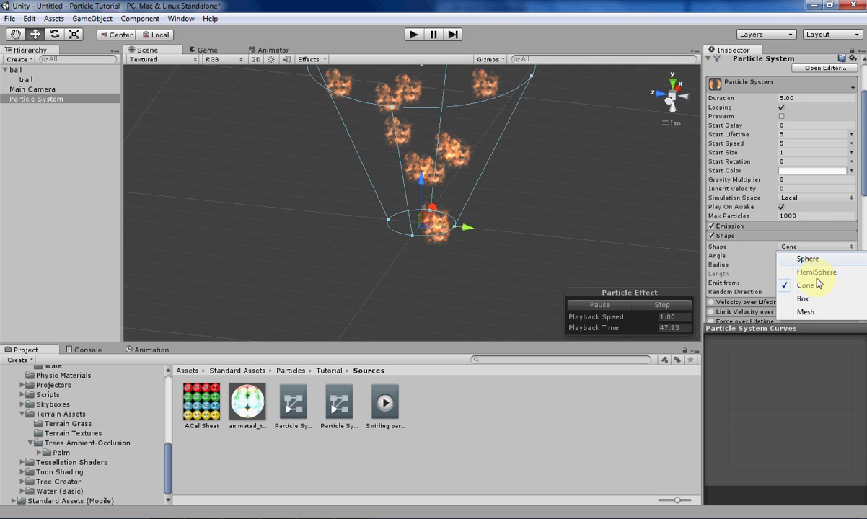
pyautogui.click(808, 259)
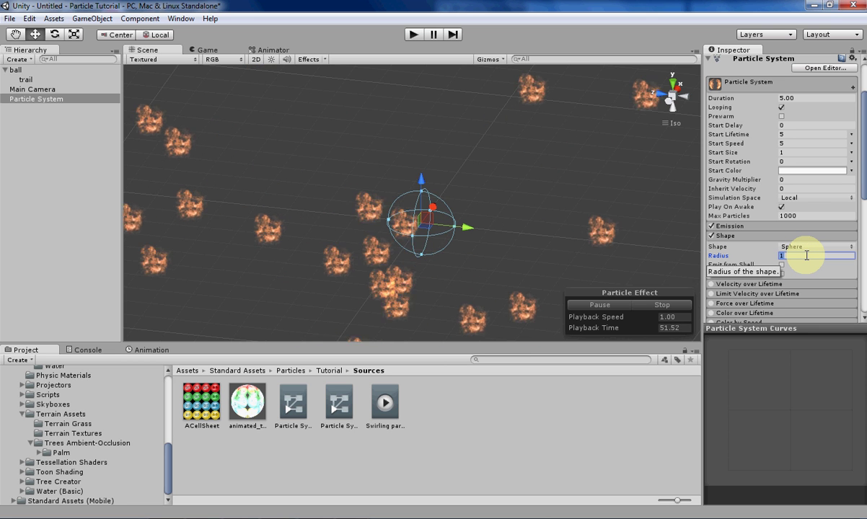
pyautogui.click(807, 256)
pyautogui.write('0.25')
pyautogui.press('Return')
pyautogui.press('f')
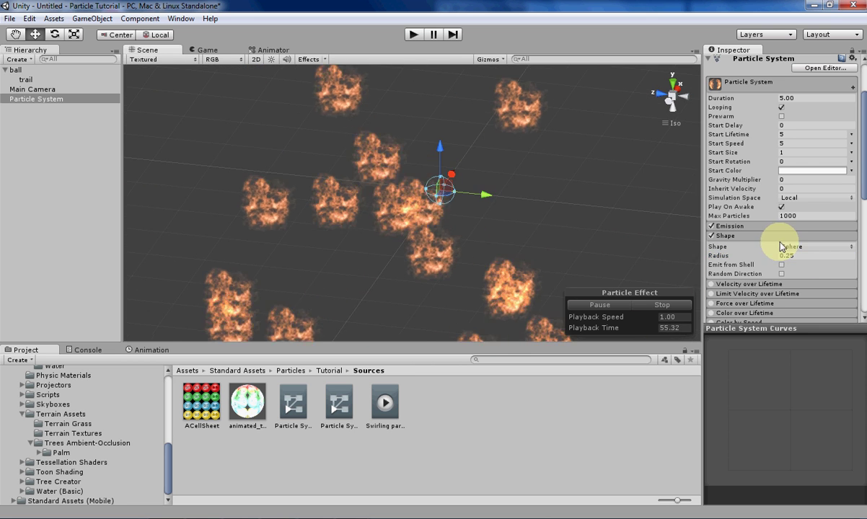
# Set Start Speed to 0.1 and Start Size to 0.5 in the Inspector.
pyautogui.click(784, 144)
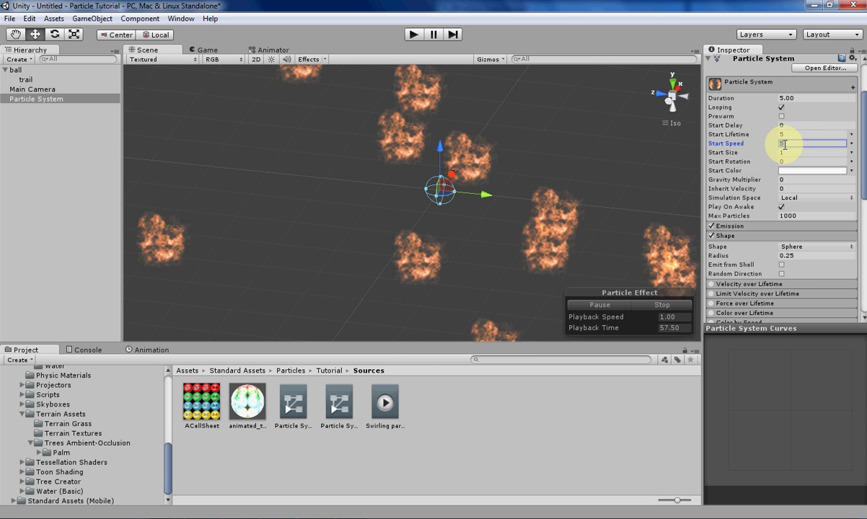
pyautogui.write('.1')
pyautogui.moveTo(550, 217); pyautogui.dragTo(528, 202, button='middle')
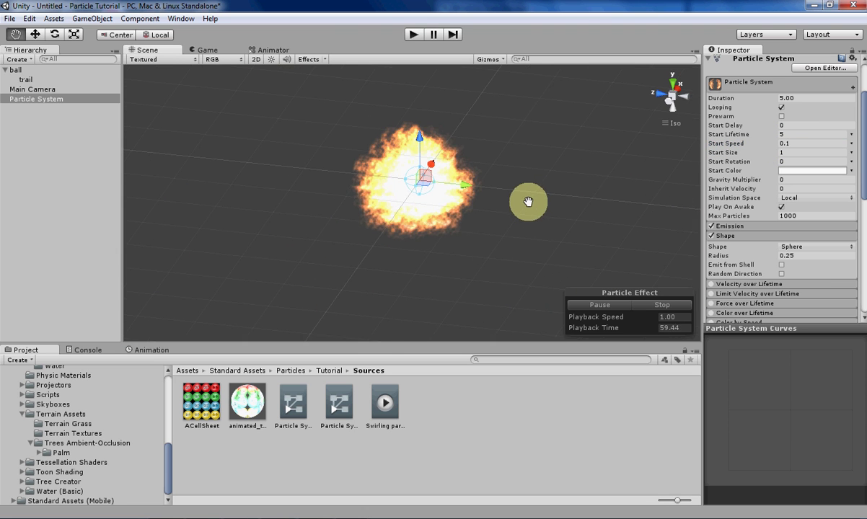
pyautogui.moveTo(430, 205); pyautogui.dragTo(533, 206, button='middle')
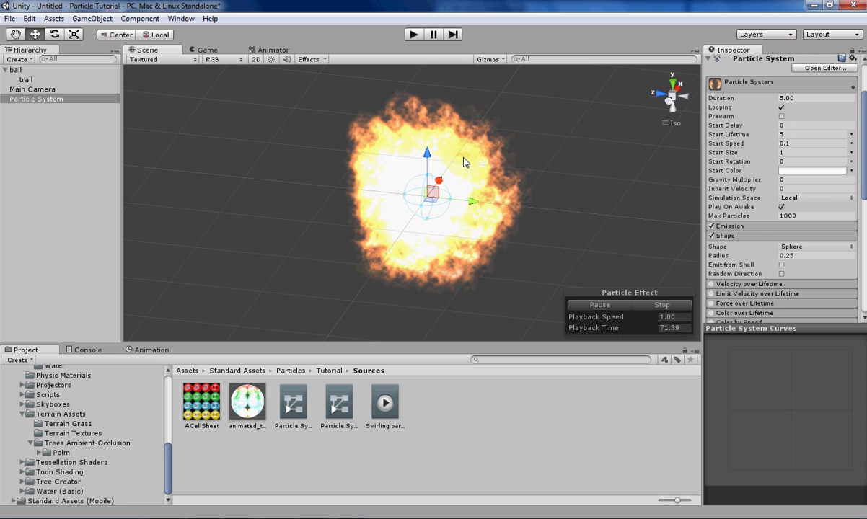
pyautogui.click(728, 226)
pyautogui.click(726, 143)
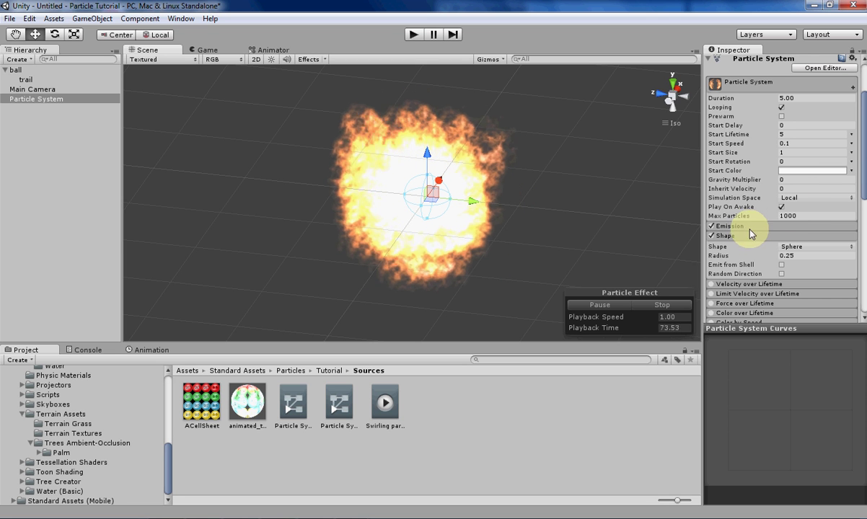
pyautogui.click(799, 153)
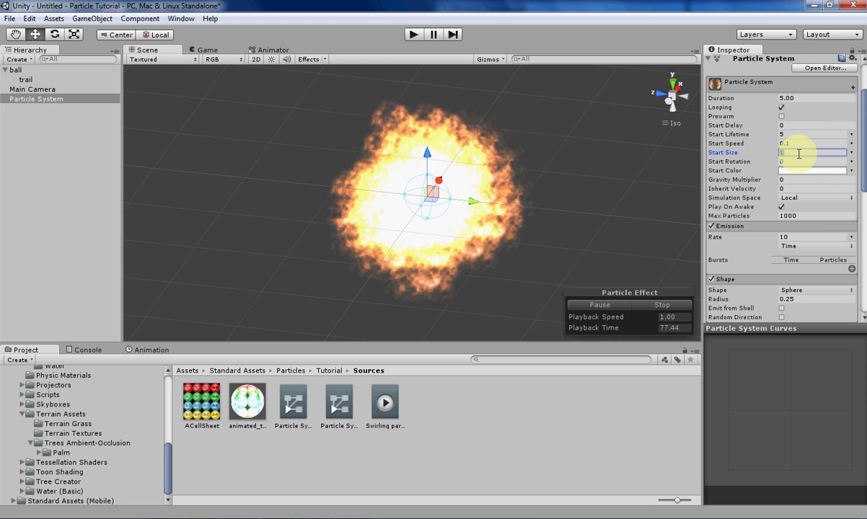
pyautogui.write('.5')
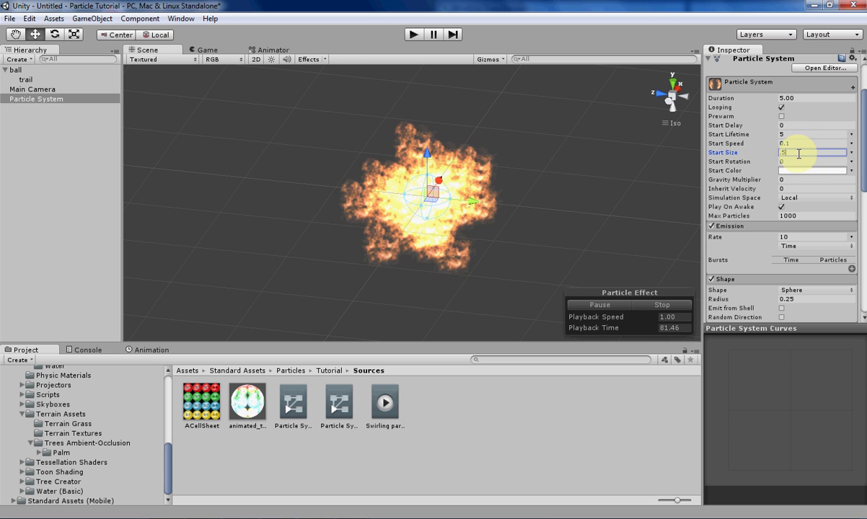
pyautogui.press('Tab')
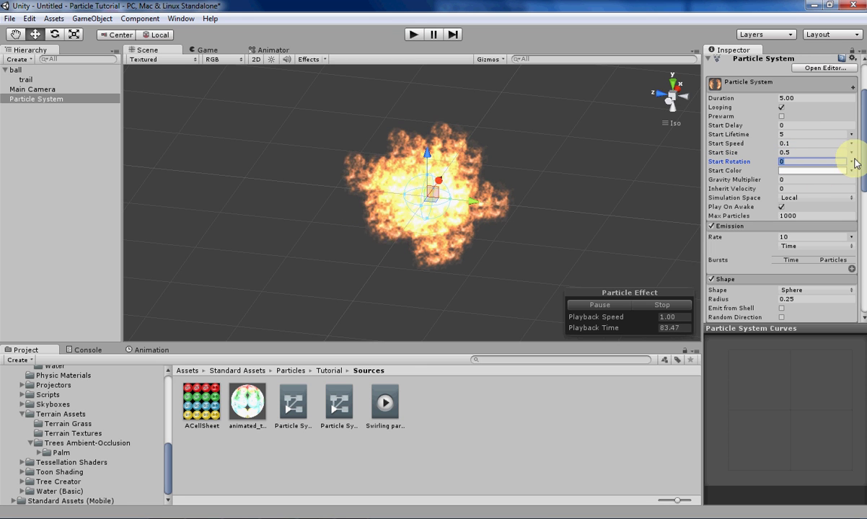
# Make Start Rotation Random Between Two Curves spanning 180 and -180.
pyautogui.click(852, 162)
pyautogui.click(817, 214)
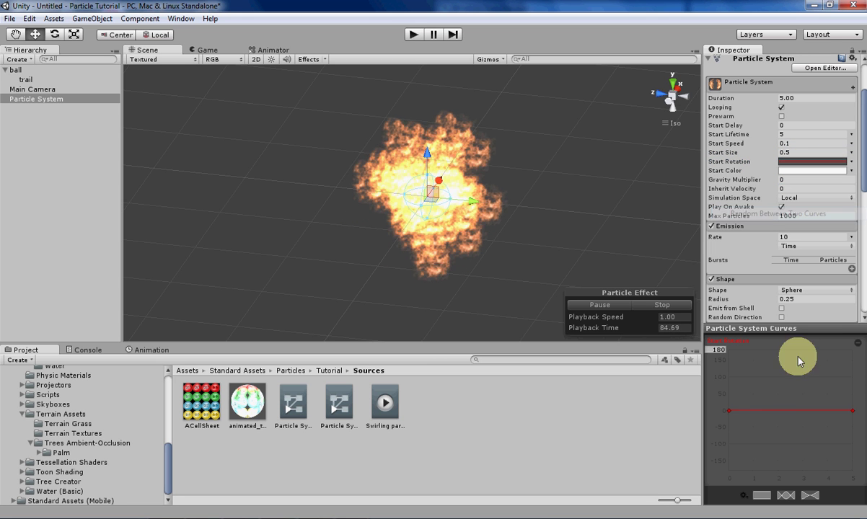
pyautogui.moveTo(788, 412); pyautogui.dragTo(766, 347)
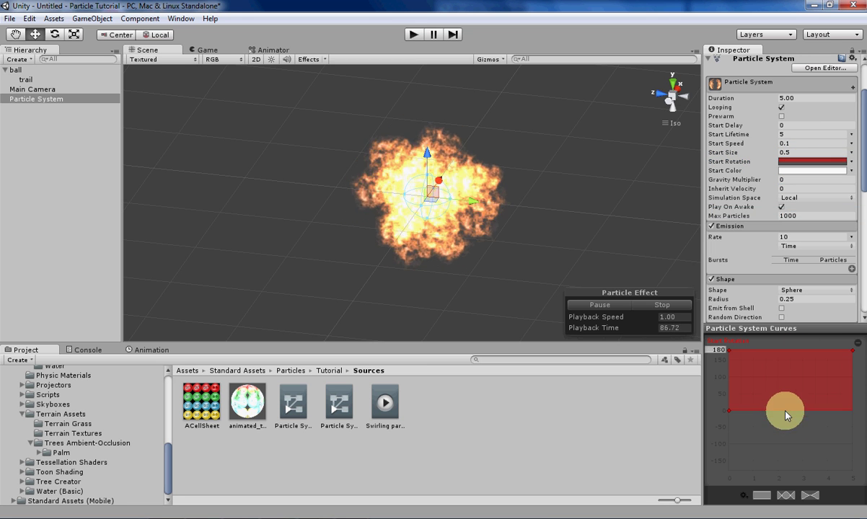
pyautogui.moveTo(785, 412); pyautogui.dragTo(798, 489)
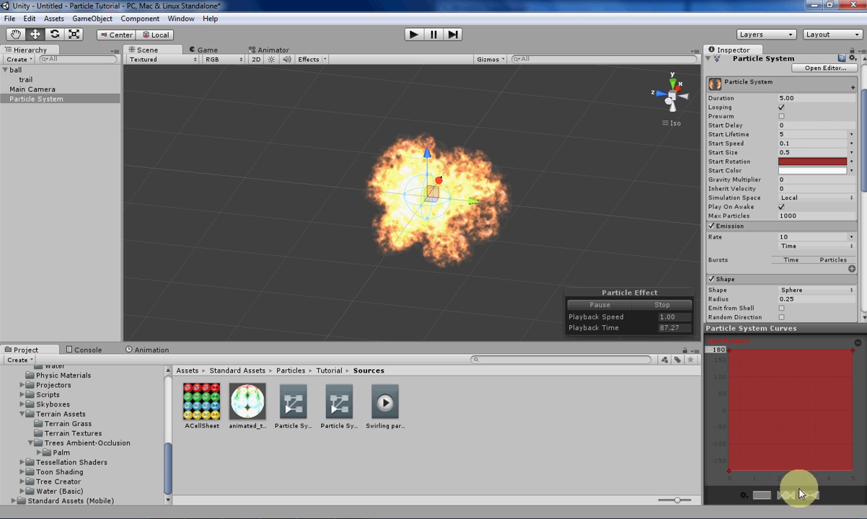
# Set Duration to 2 and Start Lifetime to 1, undoing a brief try at 5.
pyautogui.click(793, 135)
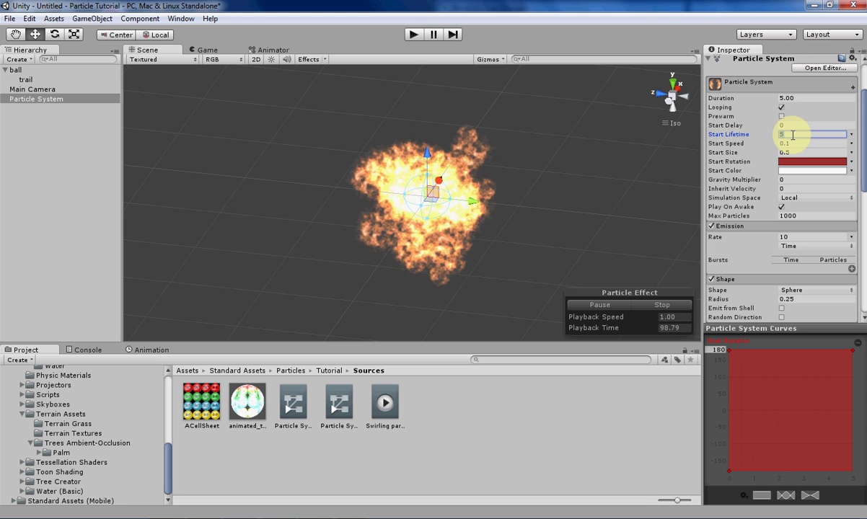
pyautogui.write('1')
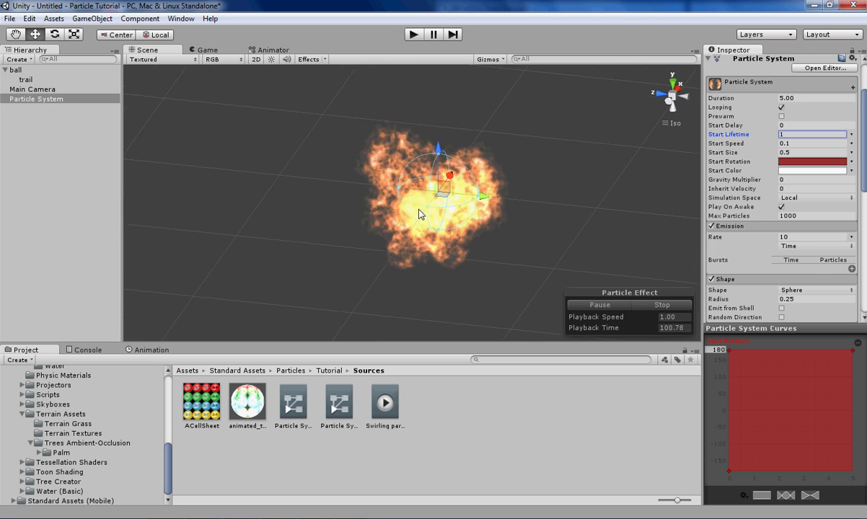
pyautogui.click(801, 98)
pyautogui.write('2')
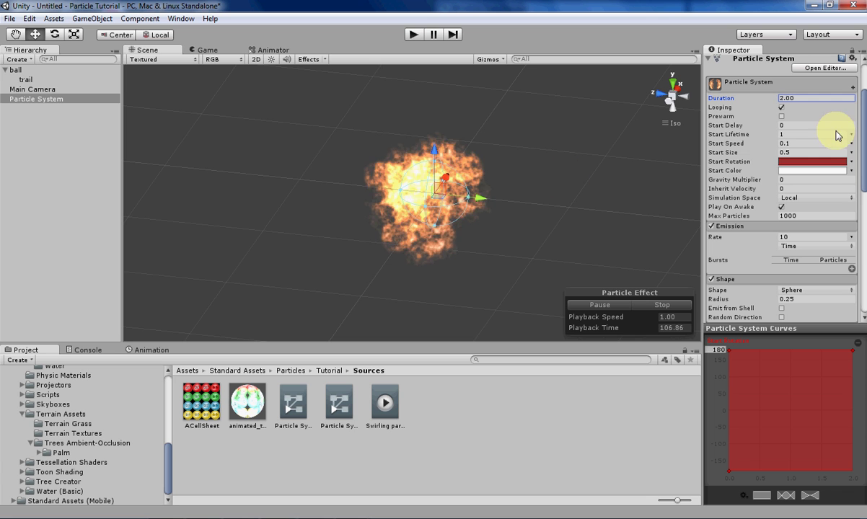
pyautogui.click(800, 134)
pyautogui.write('5')
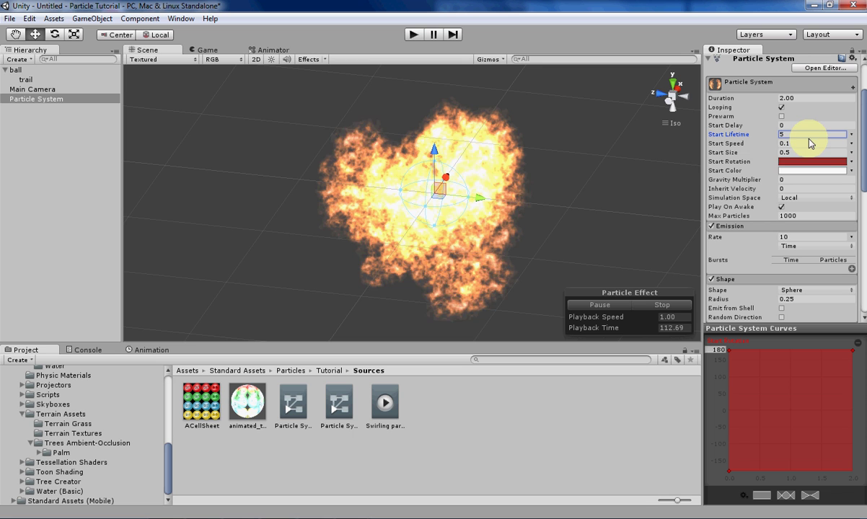
pyautogui.press('BackSpace')
pyautogui.write('1')
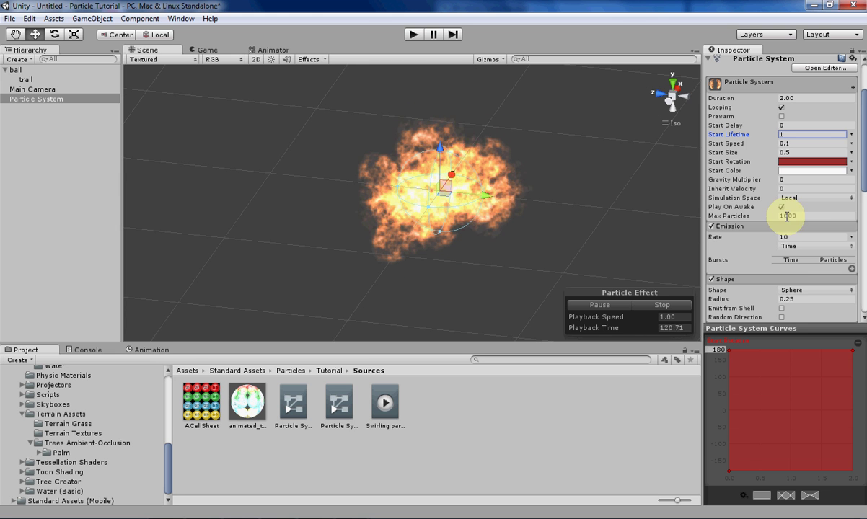
# Expand and enable the Color over Lifetime module.
pyautogui.scroll(-2, 797, 213)
pyautogui.scroll(-2, 799, 209)
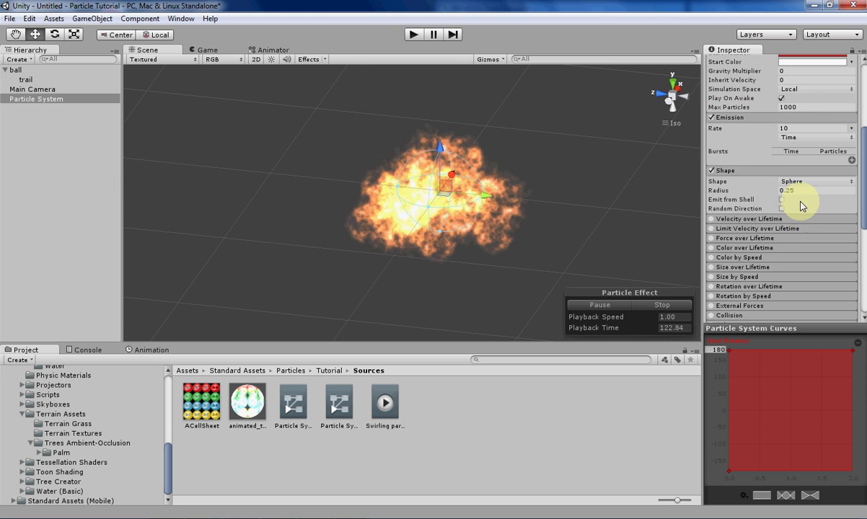
pyautogui.scroll(2, 798, 201)
pyautogui.scroll(-2, 798, 206)
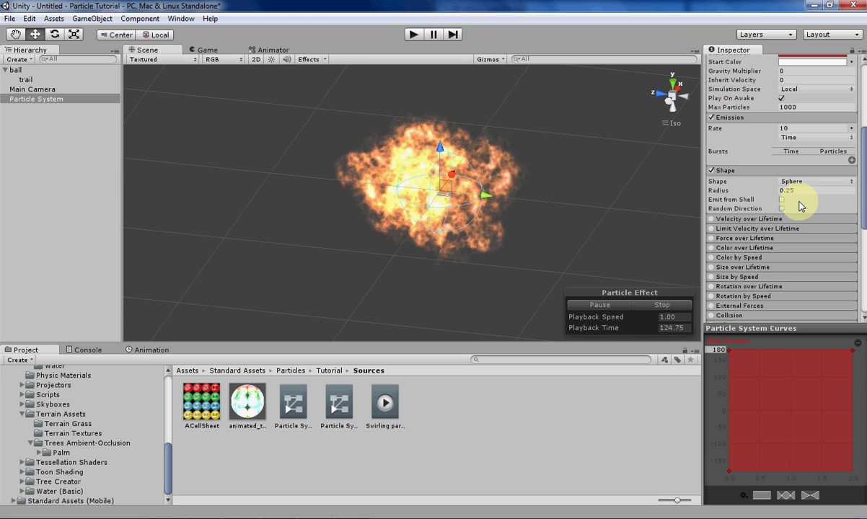
pyautogui.scroll(-2, 799, 205)
pyautogui.click(717, 214)
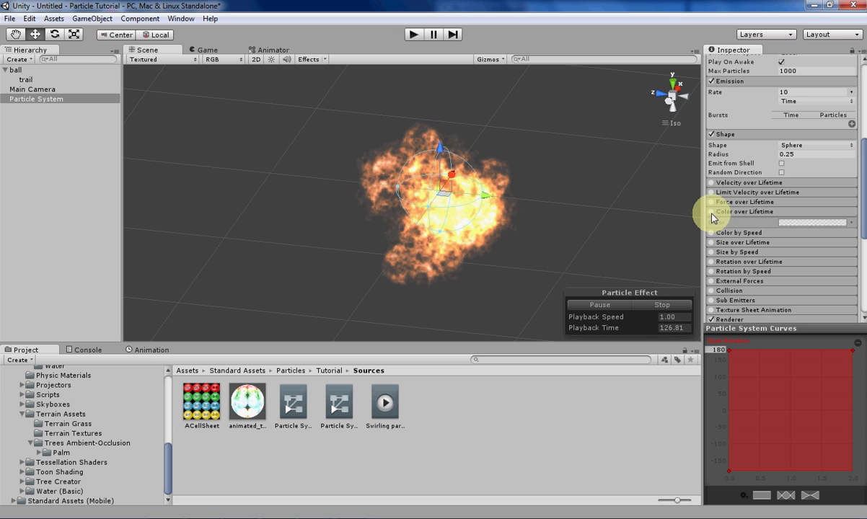
pyautogui.click(713, 212)
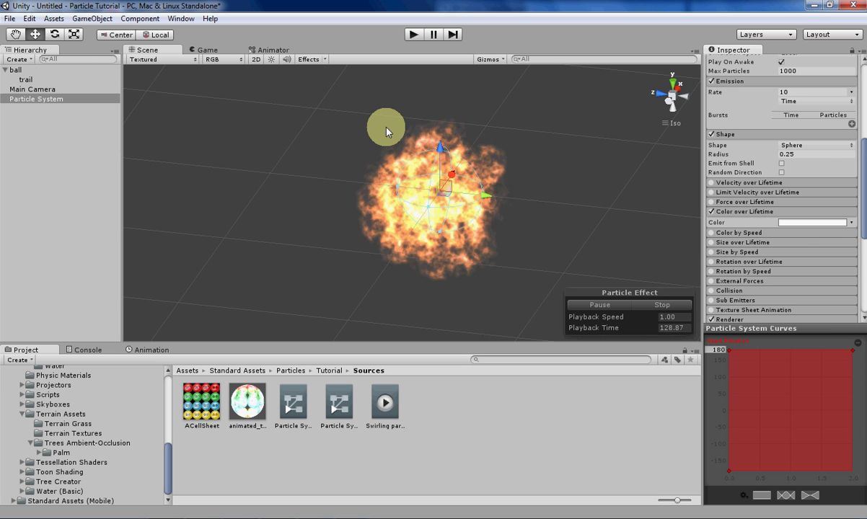
pyautogui.scroll(5, 812, 216)
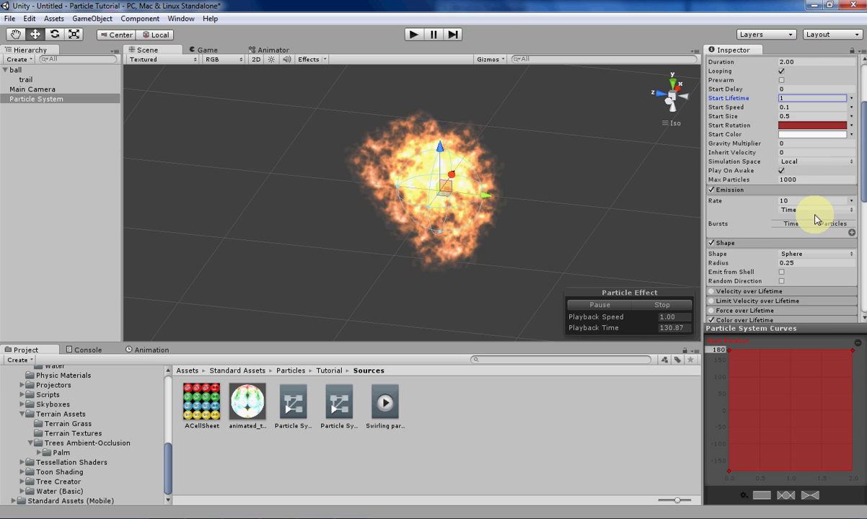
pyautogui.scroll(-5, 798, 217)
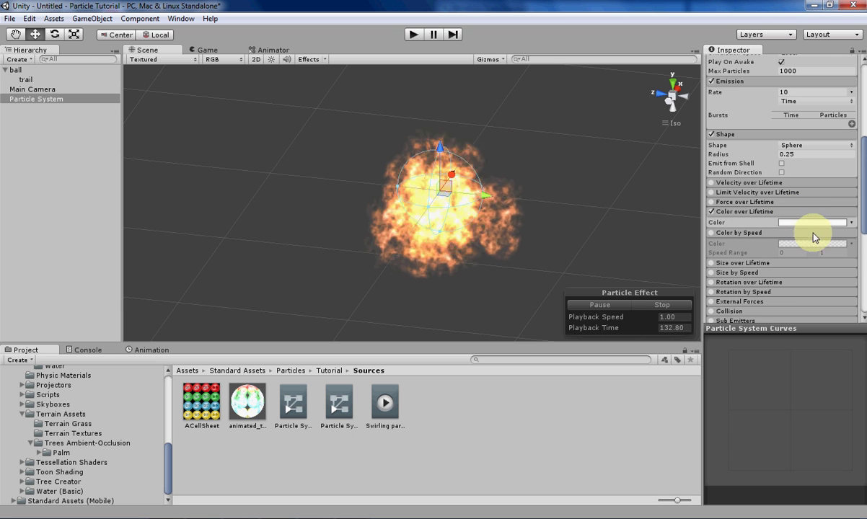
# Apply the white-to-transparent gradient preset and move its early alpha key to 10%, fully opaque.
pyautogui.click(785, 222)
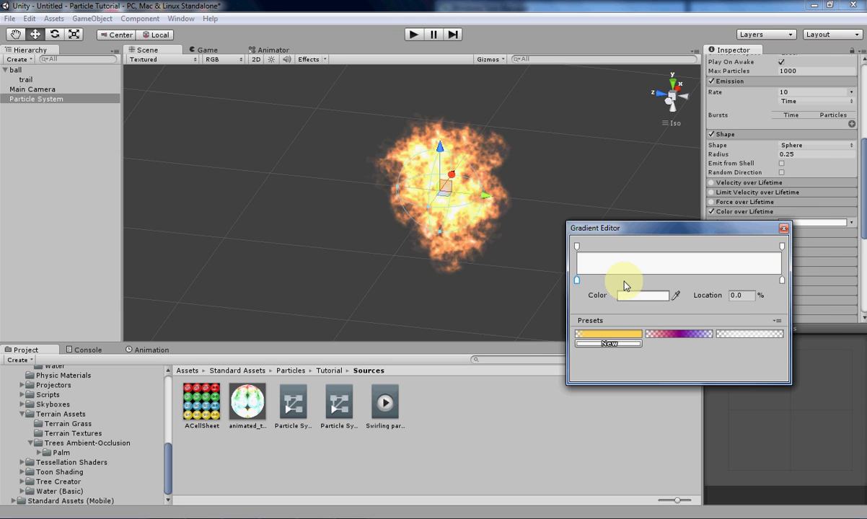
pyautogui.click(745, 333)
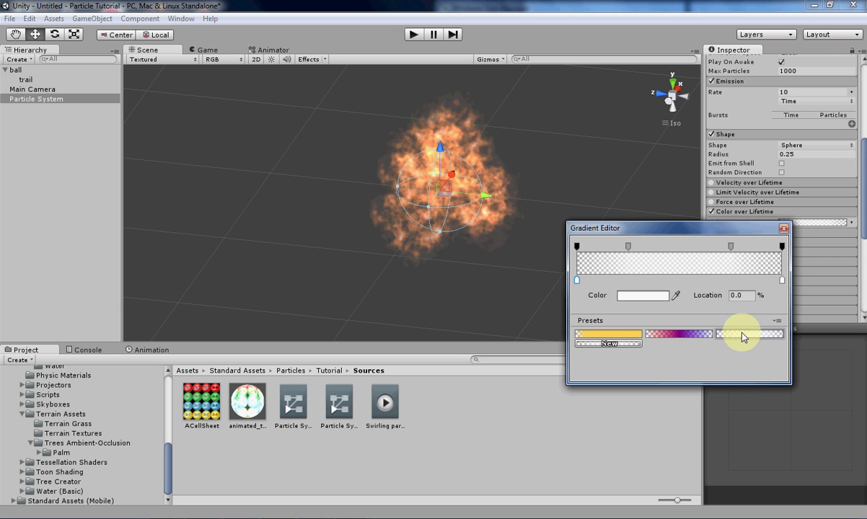
pyautogui.click(628, 247)
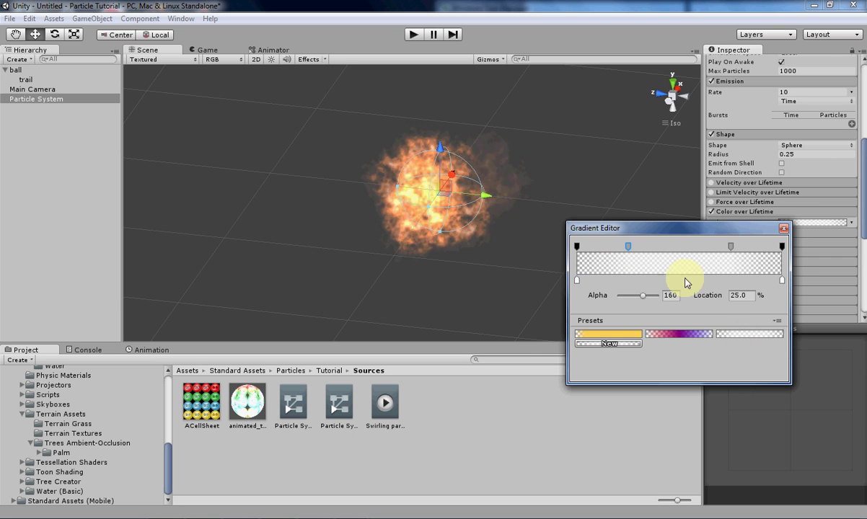
pyautogui.click(741, 295)
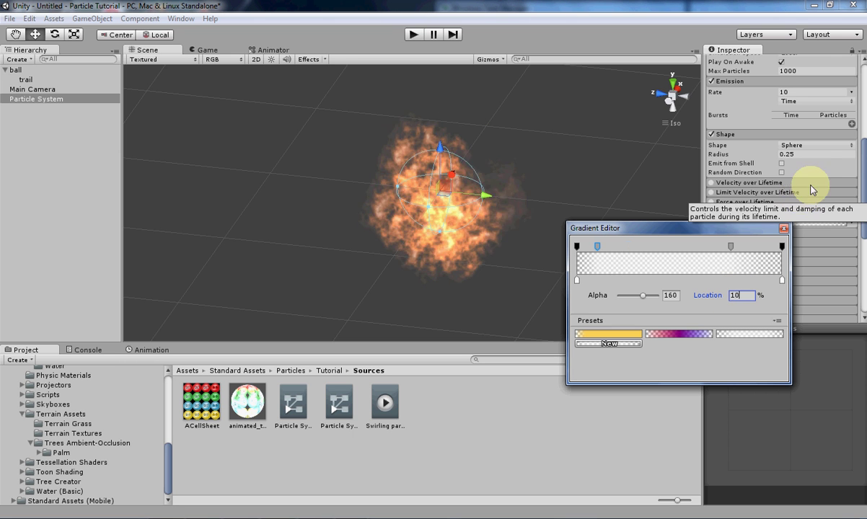
pyautogui.write('10')
pyautogui.press('Return')
pyautogui.moveTo(643, 296); pyautogui.dragTo(665, 299)
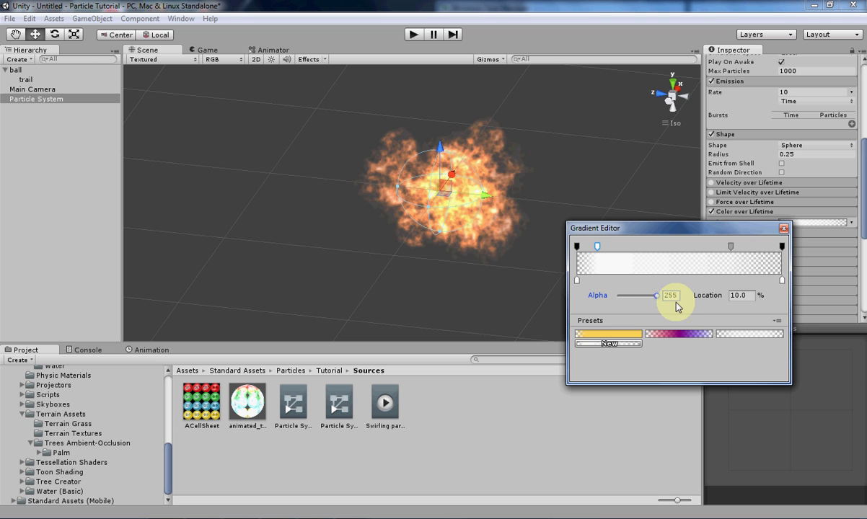
# Delete the 75% alpha key and move the early key to 5%.
pyautogui.click(729, 246)
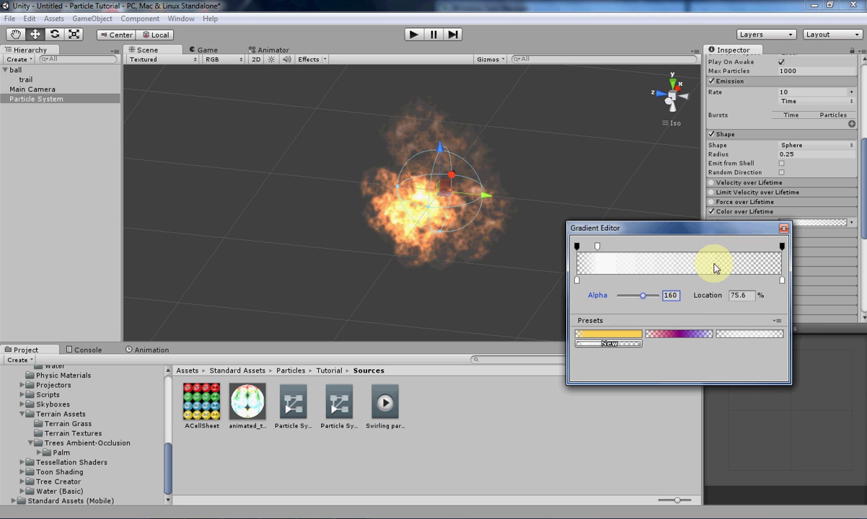
pyautogui.moveTo(730, 246); pyautogui.dragTo(782, 229)
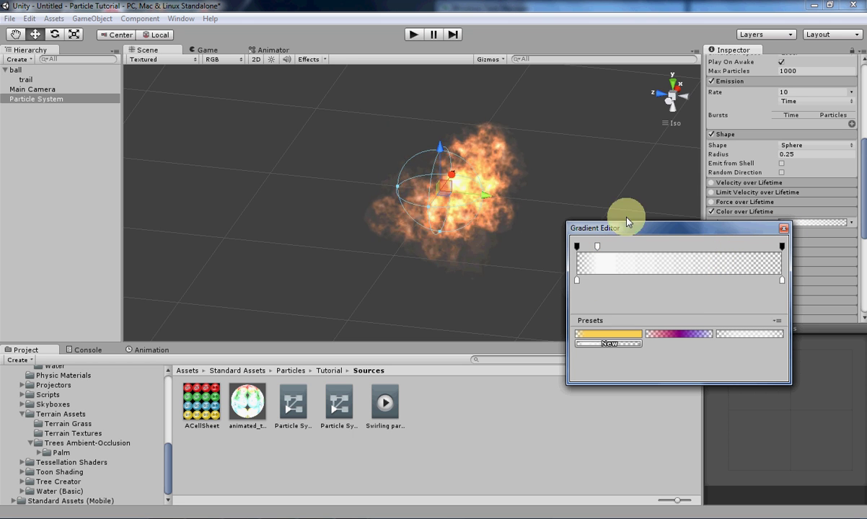
pyautogui.click(597, 246)
pyautogui.doubleClick(740, 296)
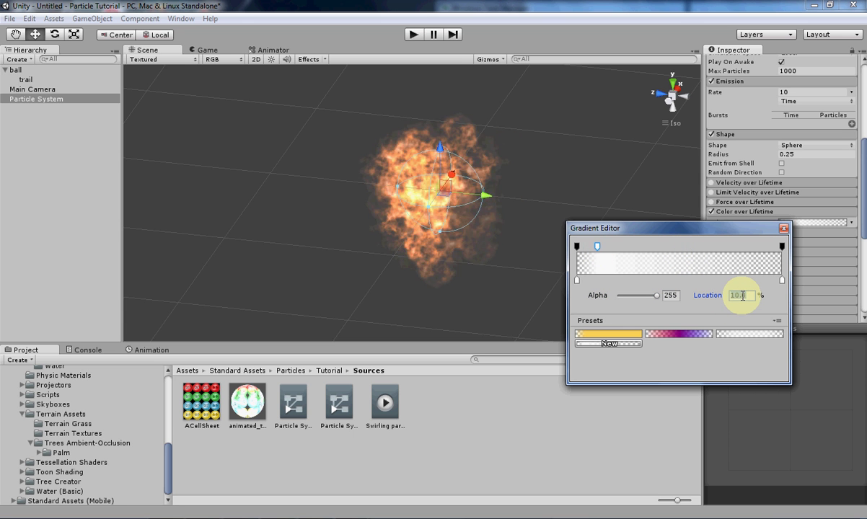
pyautogui.write('5')
pyautogui.press('Return')
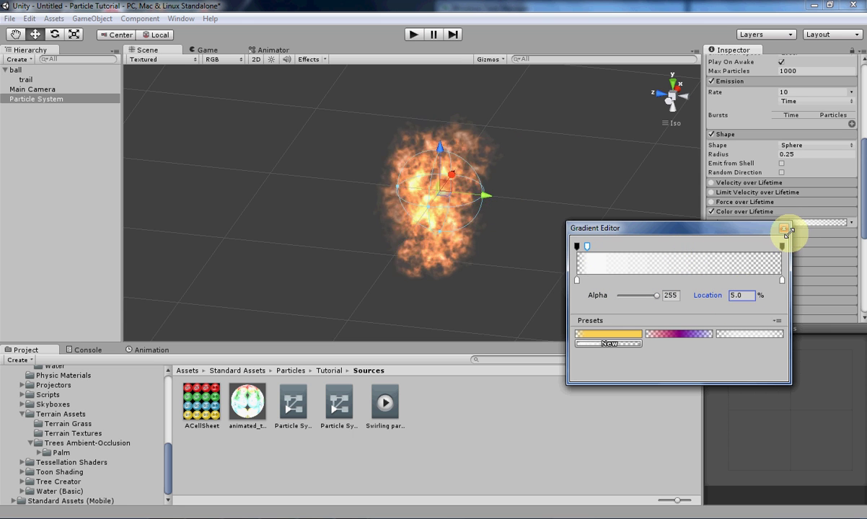
# Close the Gradient Editor and set Start Speed to 0.
pyautogui.click(784, 233)
pyautogui.scroll(3, 794, 238)
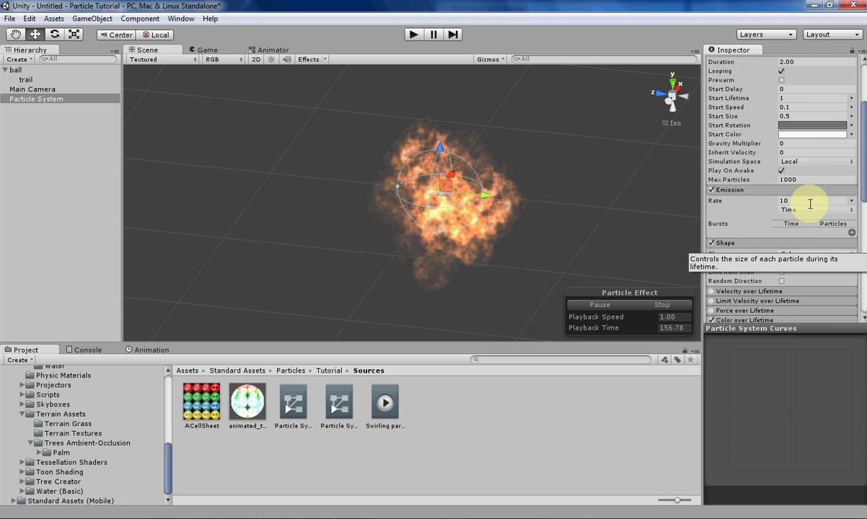
pyautogui.click(798, 108)
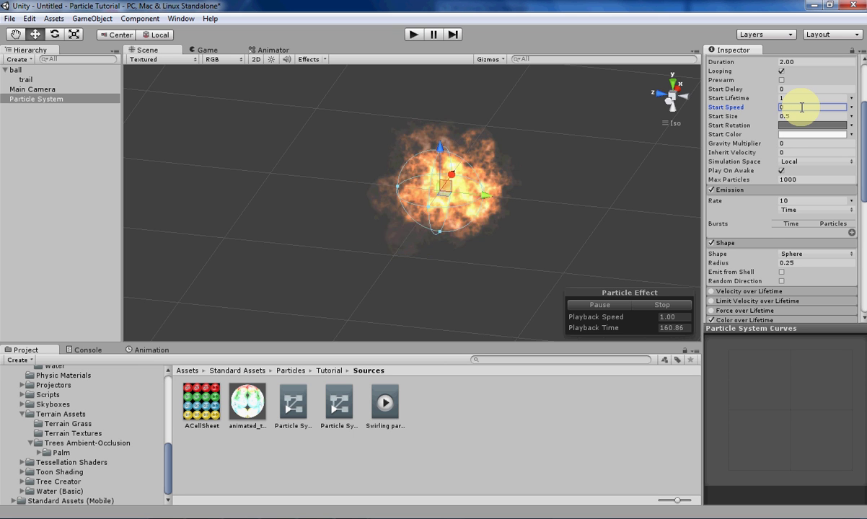
pyautogui.scroll(-3, 748, 202)
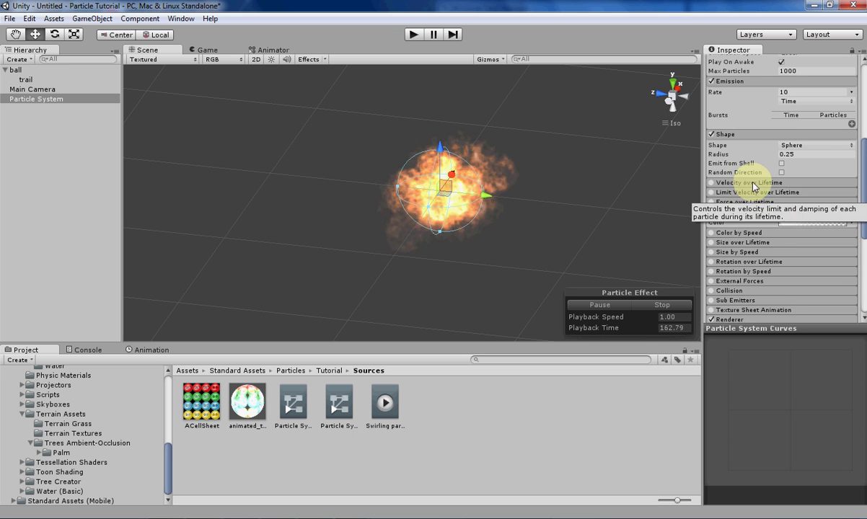
# Enable Velocity over Lifetime as Random Between Two Curves with Z curves at 0.1 and -0.1.
pyautogui.click(746, 183)
pyautogui.click(711, 184)
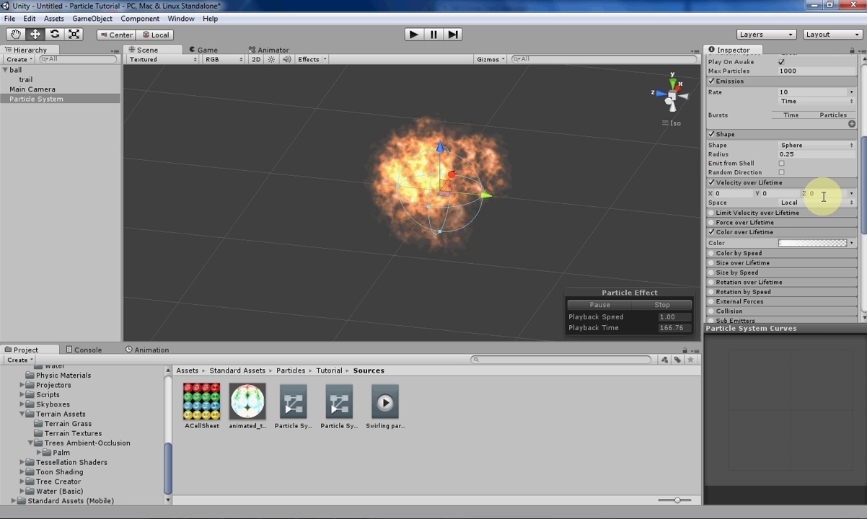
pyautogui.click(851, 193)
pyautogui.click(806, 247)
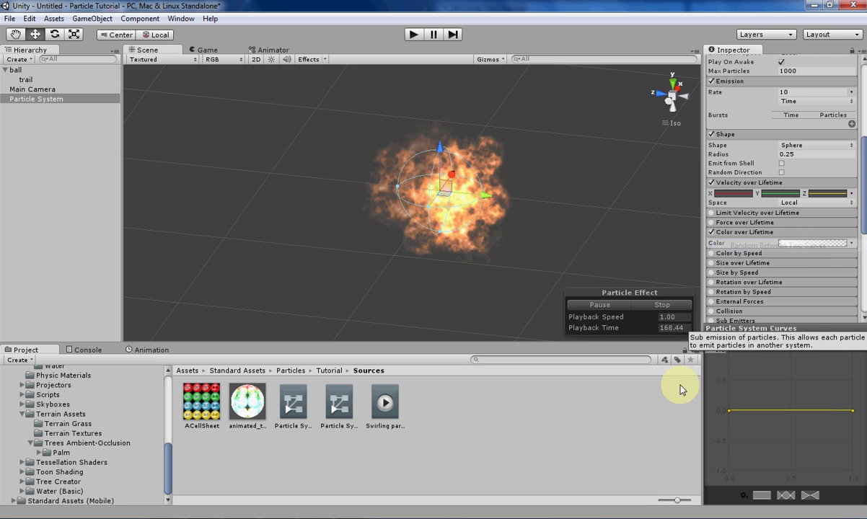
pyautogui.click(719, 350)
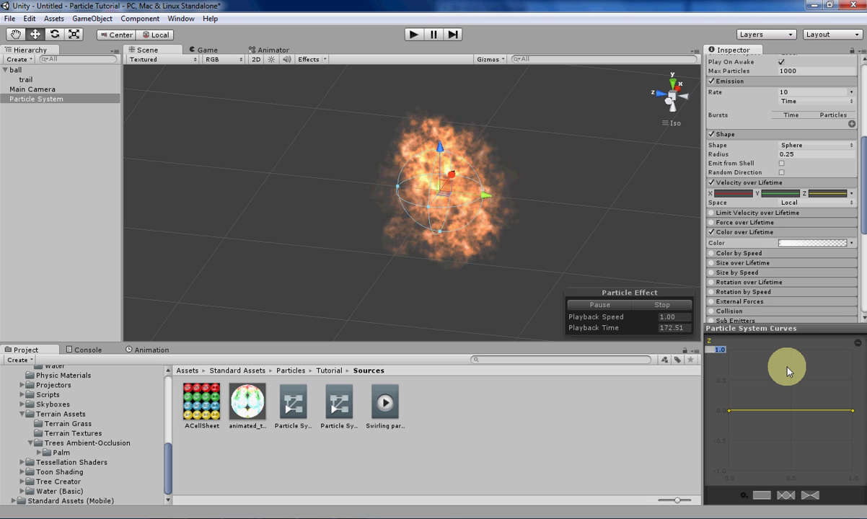
pyautogui.write('0.1')
pyautogui.press('Return')
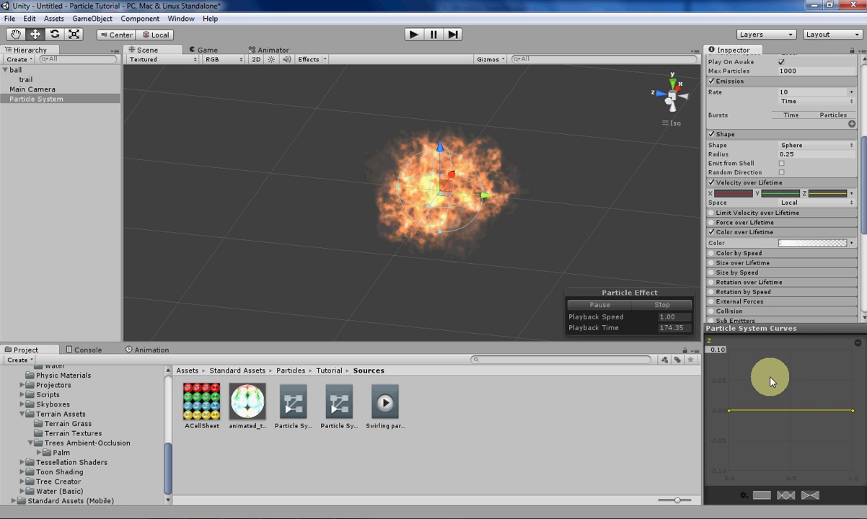
pyautogui.moveTo(793, 410); pyautogui.dragTo(785, 350)
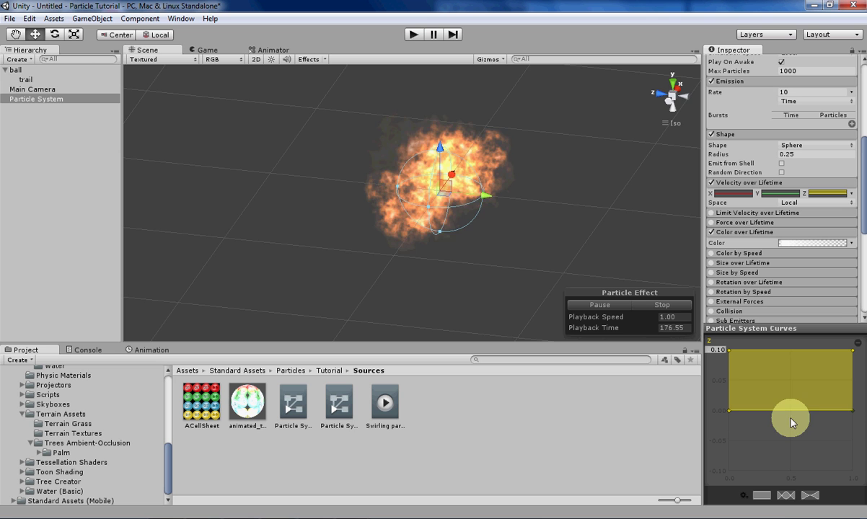
pyautogui.moveTo(792, 424); pyautogui.dragTo(792, 471)
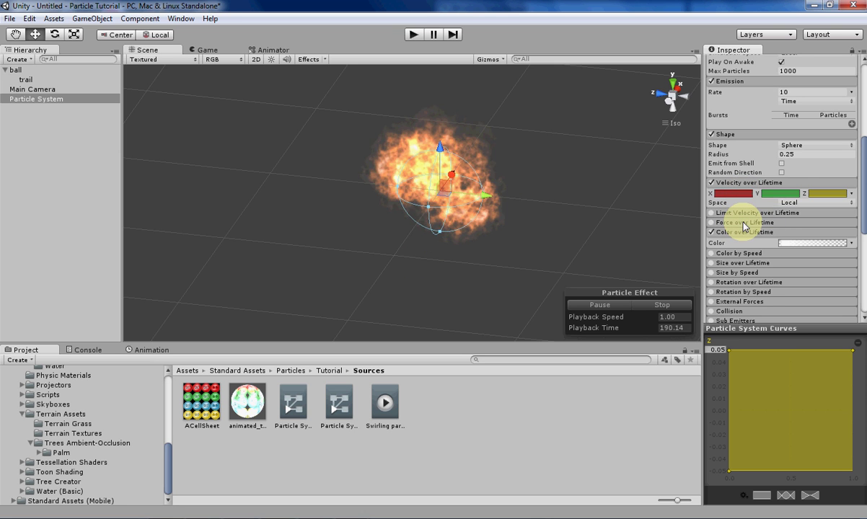
pyautogui.scroll(3, 793, 229)
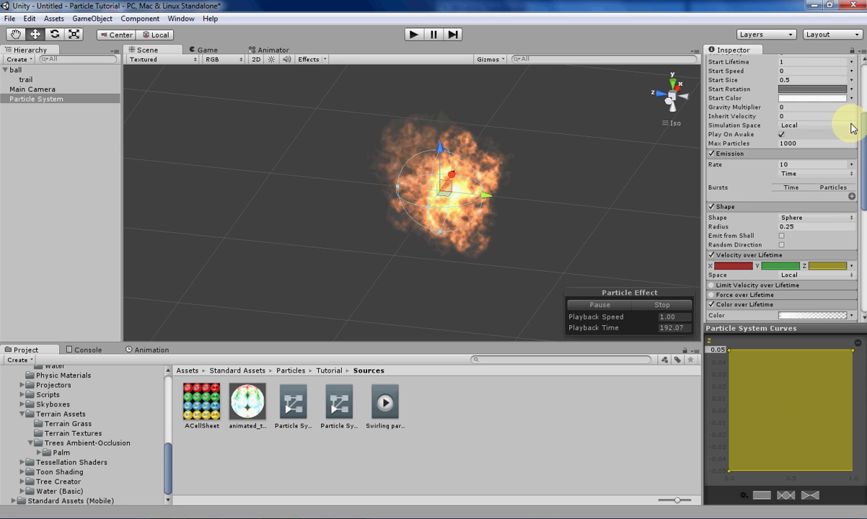
pyautogui.scroll(-2, 791, 240)
pyautogui.scroll(-3, 791, 240)
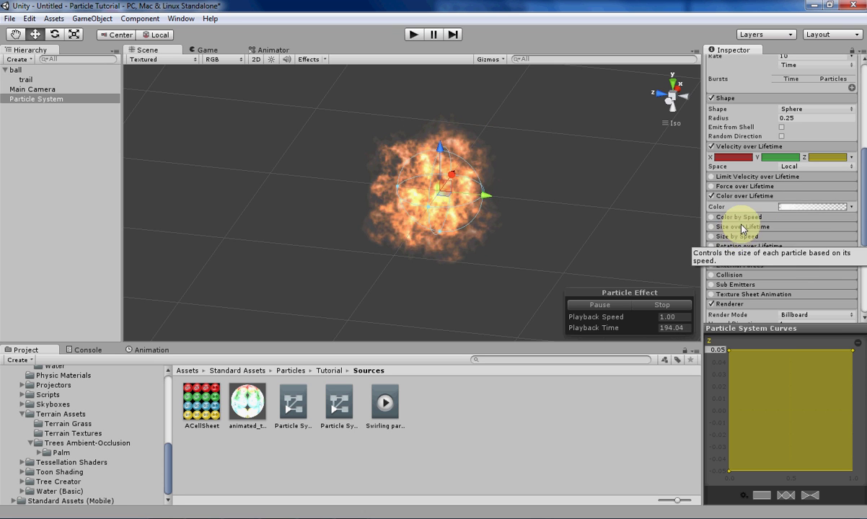
pyautogui.click(713, 248)
pyautogui.click(711, 247)
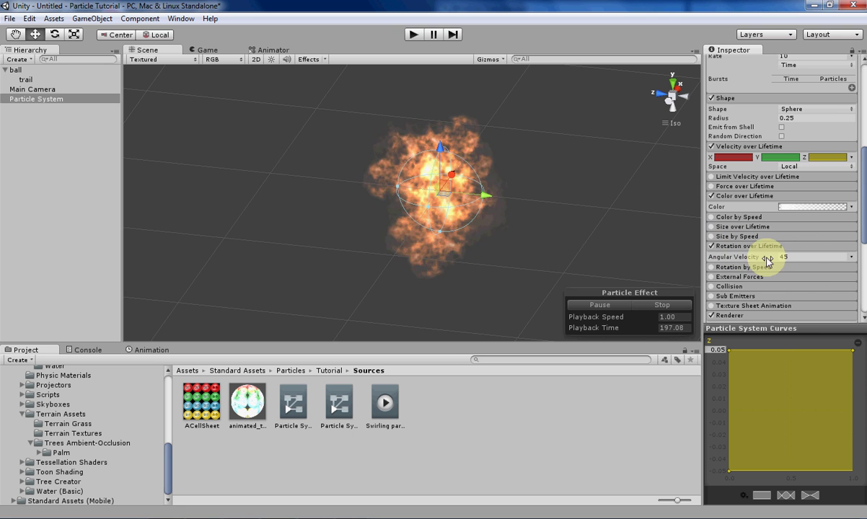
pyautogui.click(851, 257)
pyautogui.click(804, 308)
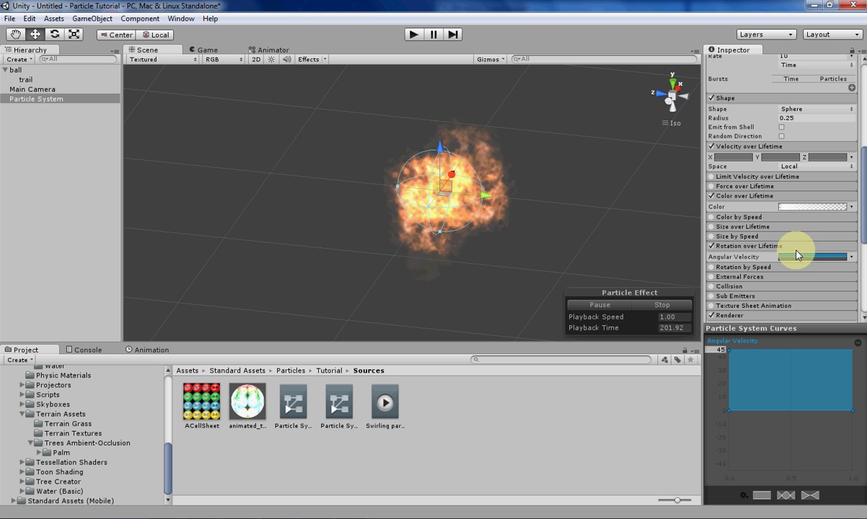
pyautogui.click(722, 352)
pyautogui.write('15')
pyautogui.moveTo(807, 412); pyautogui.dragTo(804, 482)
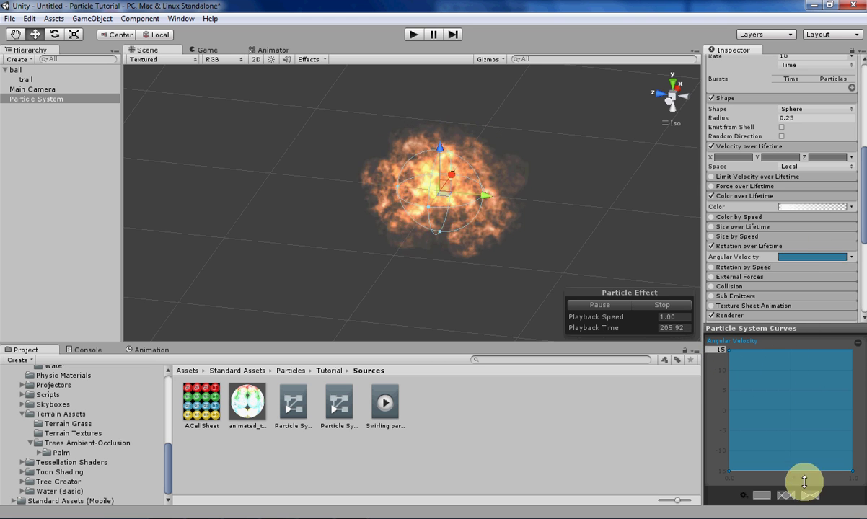
pyautogui.press('q')
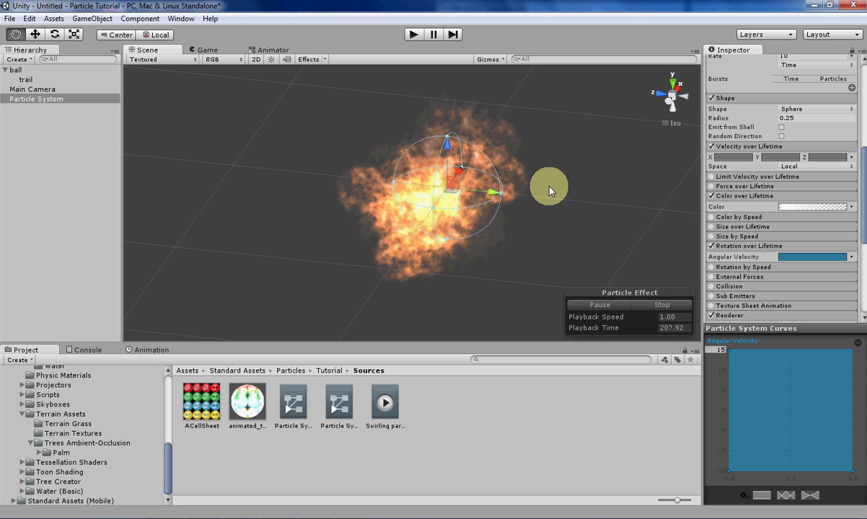
pyautogui.scroll(-3, 545, 202)
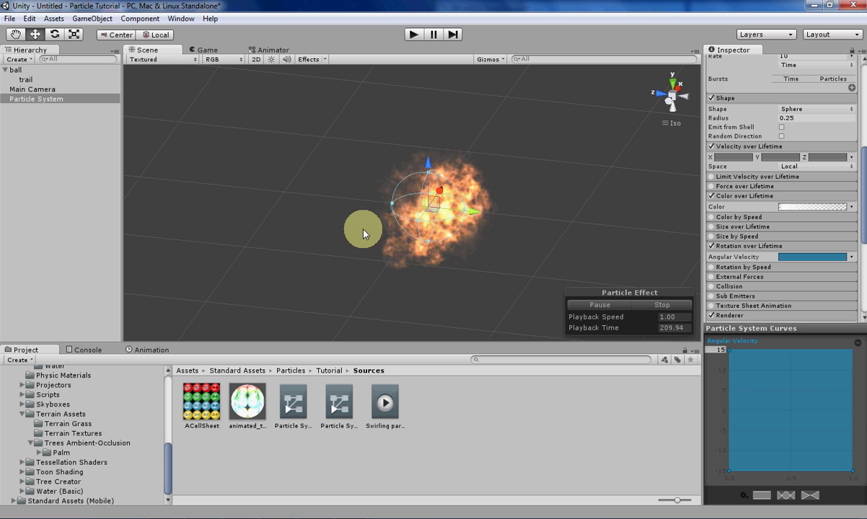
pyautogui.scroll(3, 368, 235)
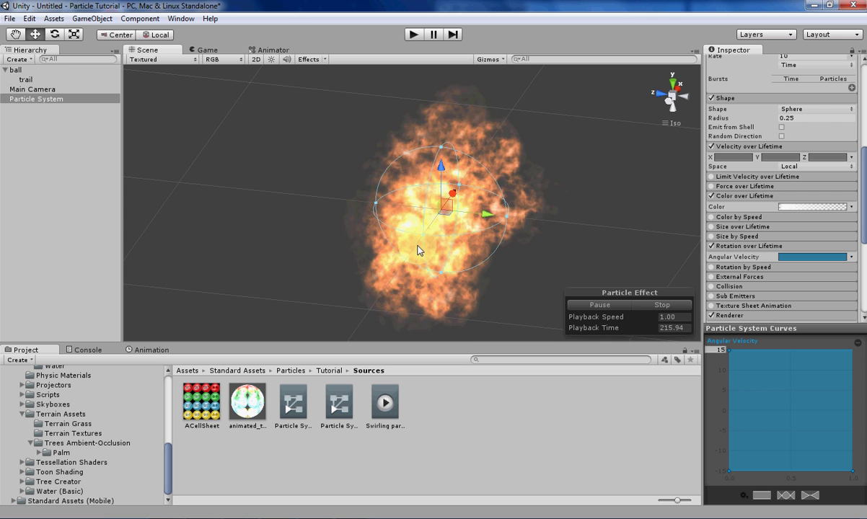
# Set the sphere emitter's Shape radius to 0.1.
pyautogui.click(793, 118)
pyautogui.write('.1')
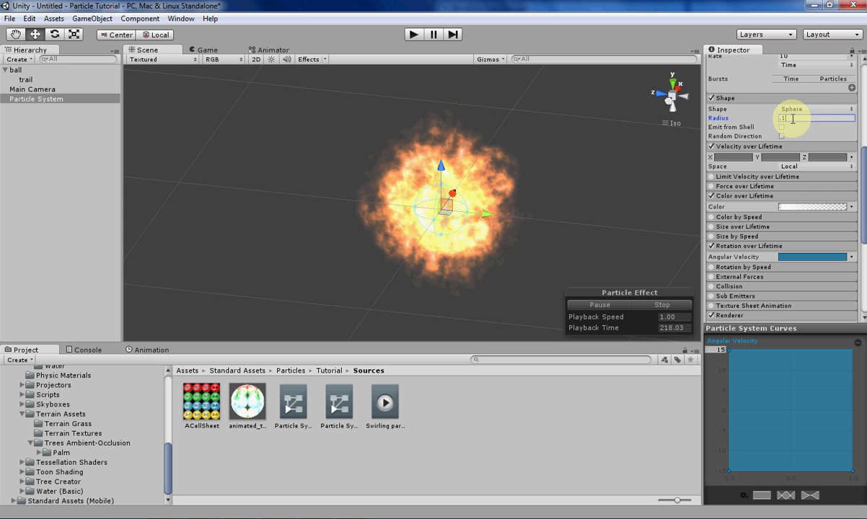
pyautogui.press('Return')
pyautogui.scroll(3, 804, 187)
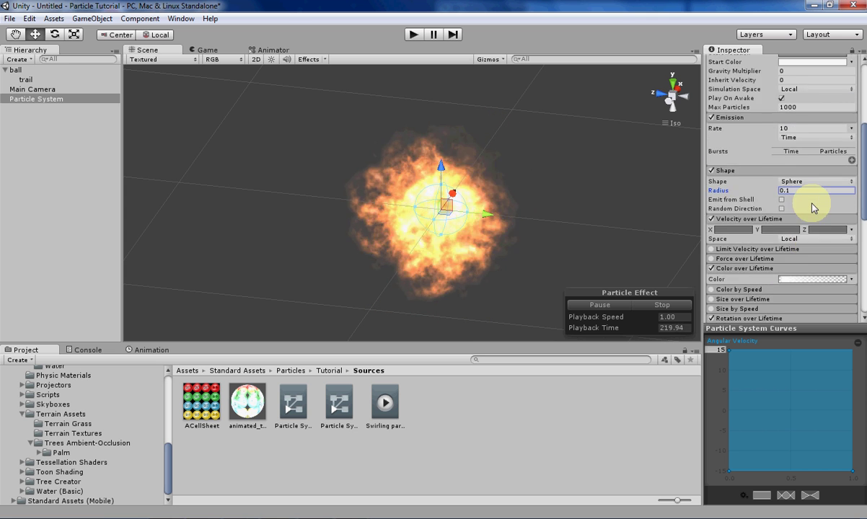
pyautogui.scroll(5, 813, 205)
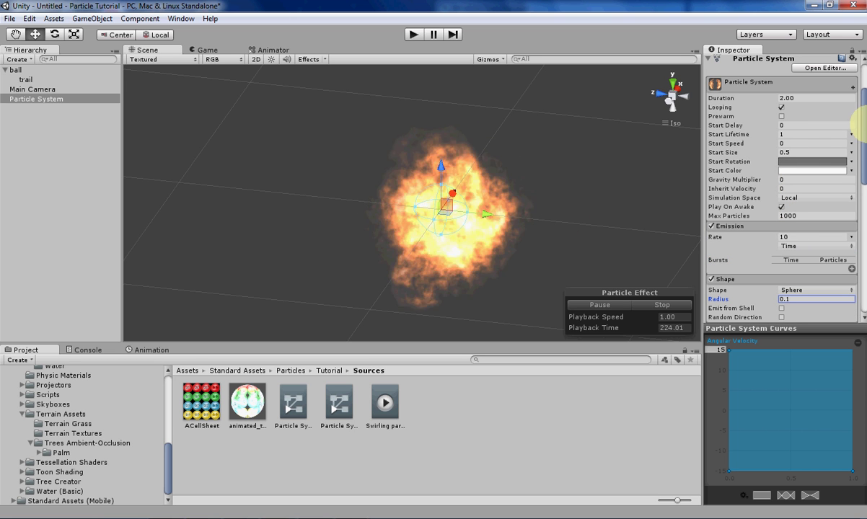
# Set the Emission rate to 15 and recentre the fireball in the Scene view.
pyautogui.click(803, 237)
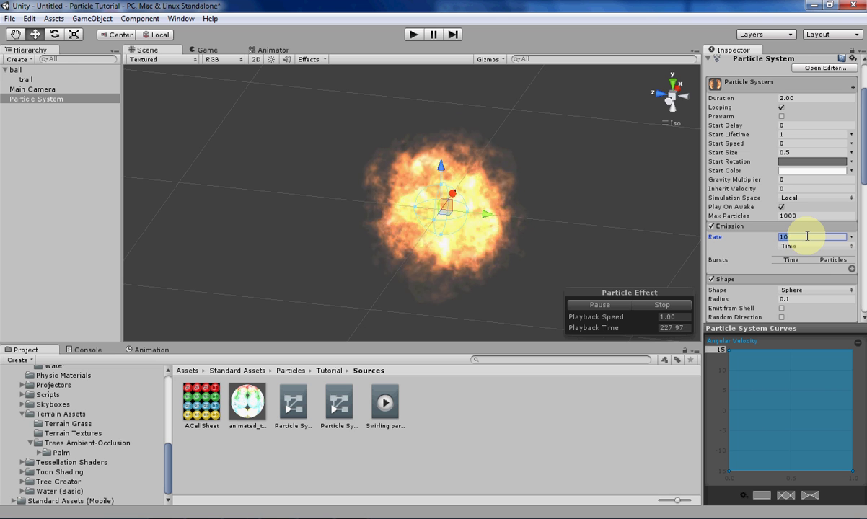
pyautogui.write('15')
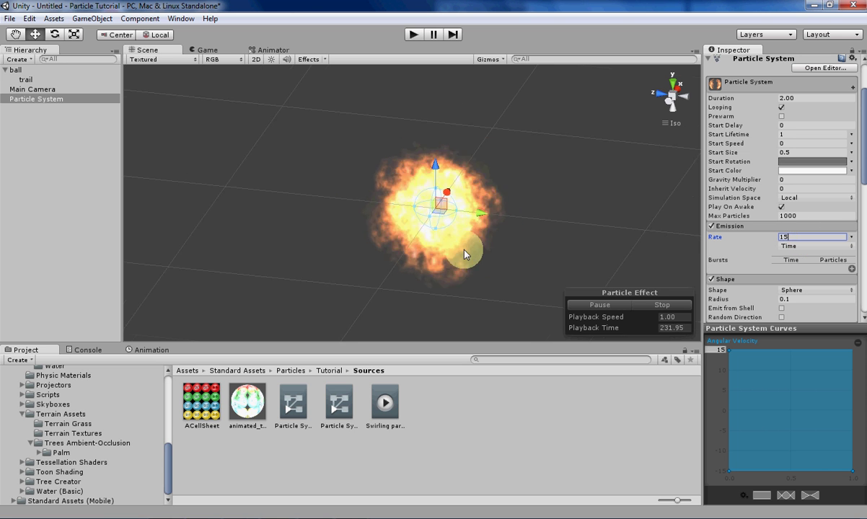
pyautogui.moveTo(463, 251); pyautogui.dragTo(498, 229, button='middle')
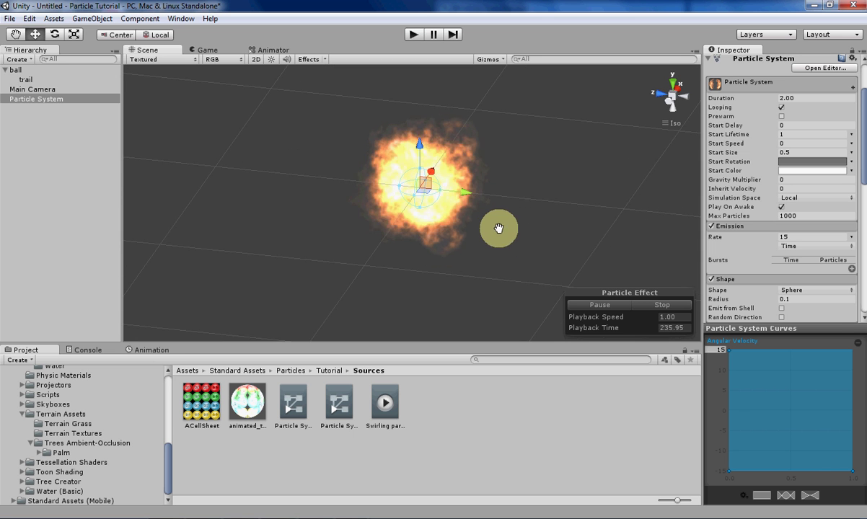
pyautogui.scroll(-8, 765, 223)
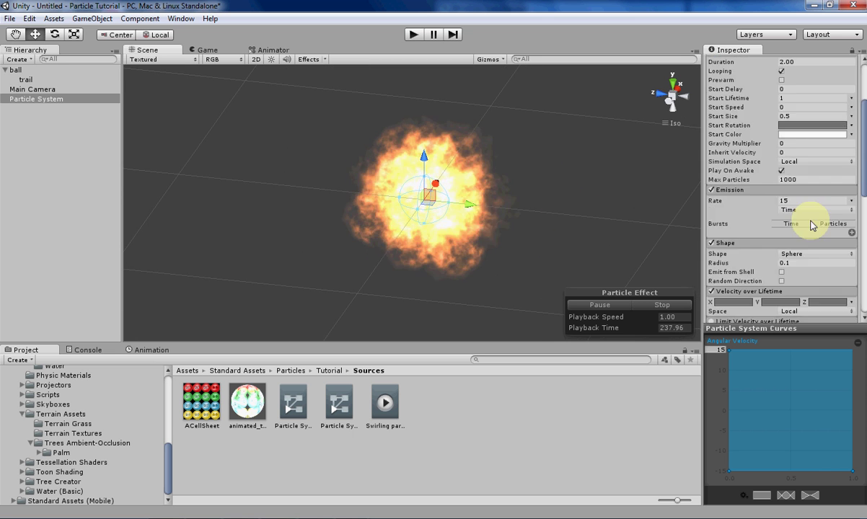
pyautogui.scroll(3, 798, 285)
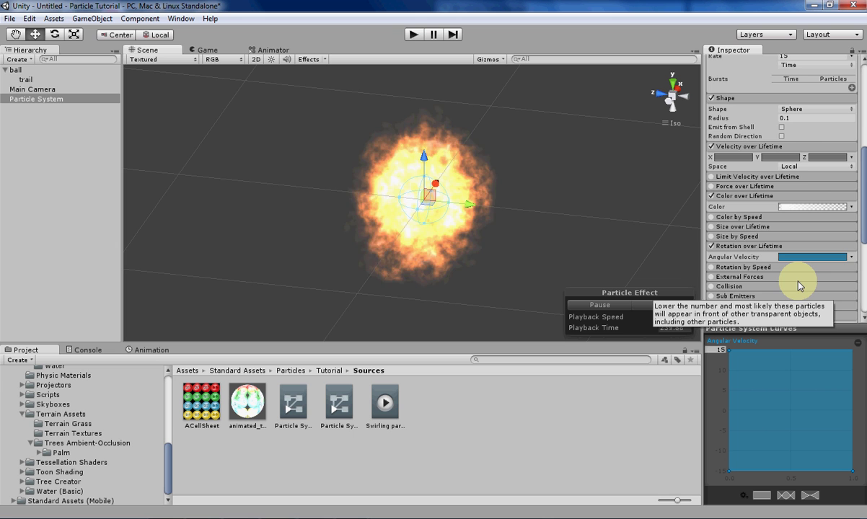
pyautogui.scroll(5, 743, 280)
pyautogui.scroll(-10, 746, 280)
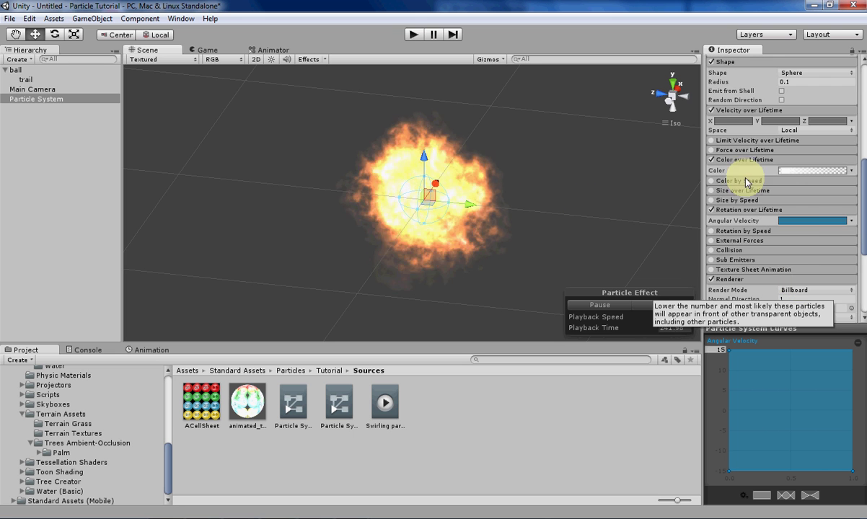
pyautogui.scroll(-2, 815, 248)
pyautogui.scroll(5, 809, 241)
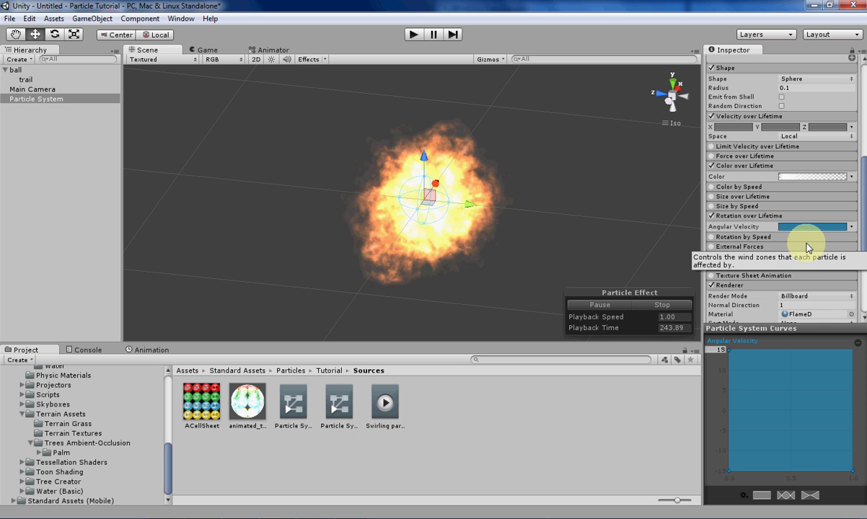
# Create a new Particle System via GameObject > Create Other.
pyautogui.click(40, 98)
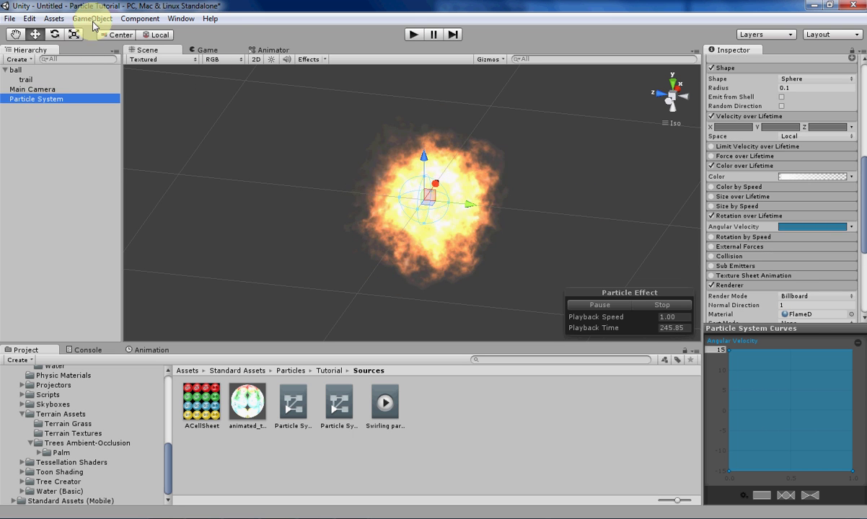
pyautogui.click(91, 18)
pyautogui.moveTo(107, 46)
pyautogui.click(267, 43)
# Parent the new Particle System under the flame-ball Particle System in the Hierarchy.
pyautogui.click(42, 107)
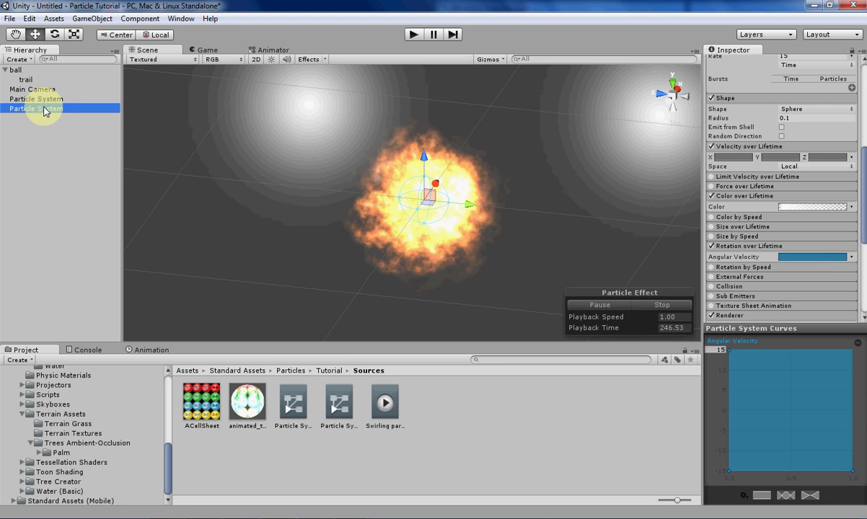
pyautogui.click(64, 100)
pyautogui.moveTo(63, 100); pyautogui.dragTo(44, 111)
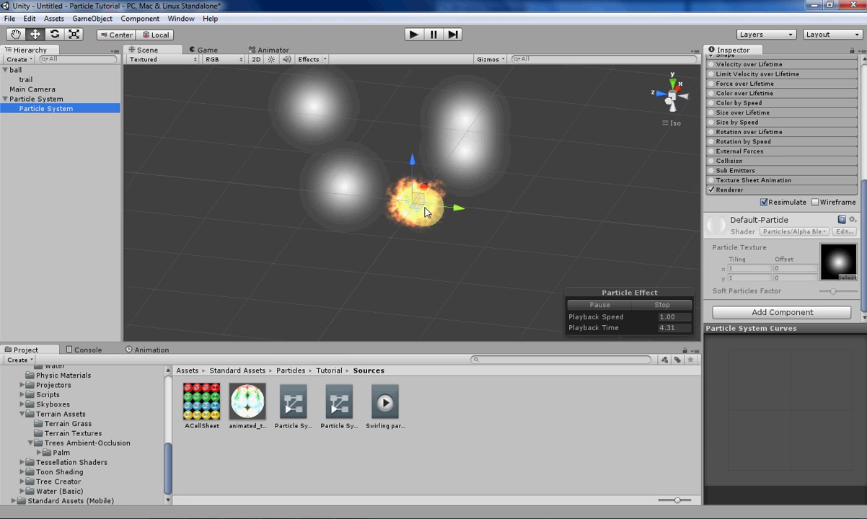
pyautogui.click(426, 211)
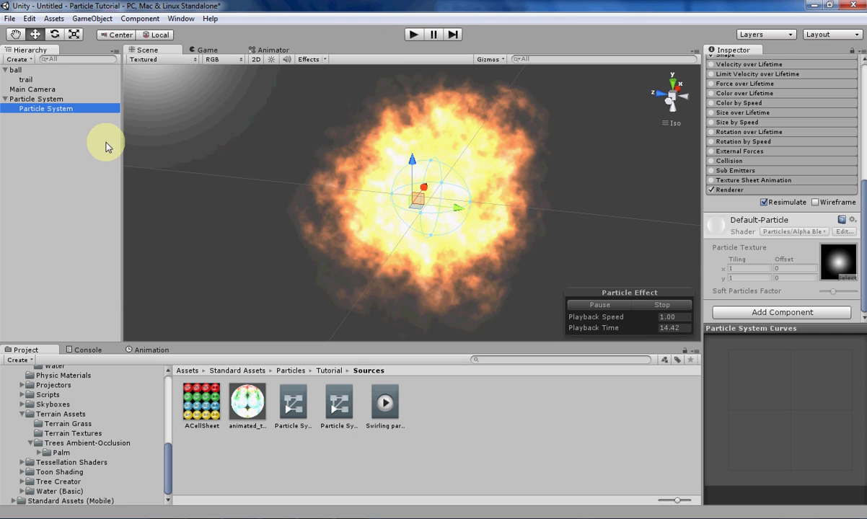
# Select the child Particle System and view its puffs rising from above.
pyautogui.click(16, 70)
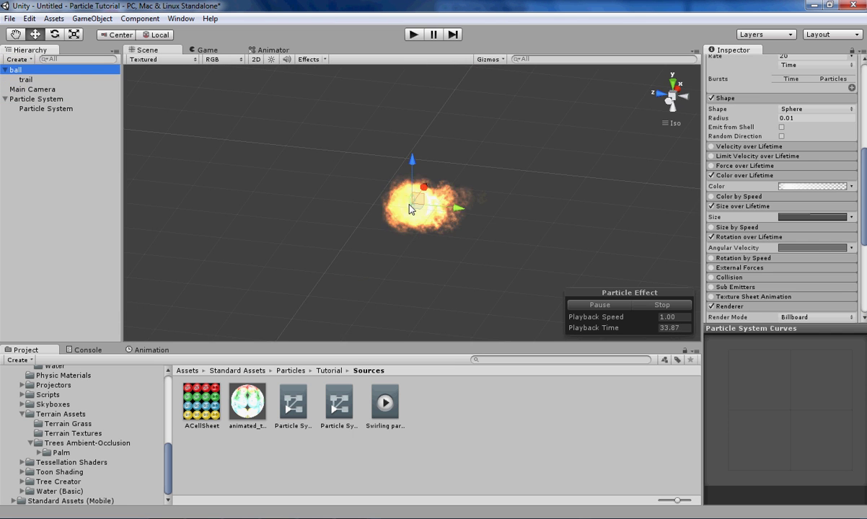
pyautogui.click(64, 109)
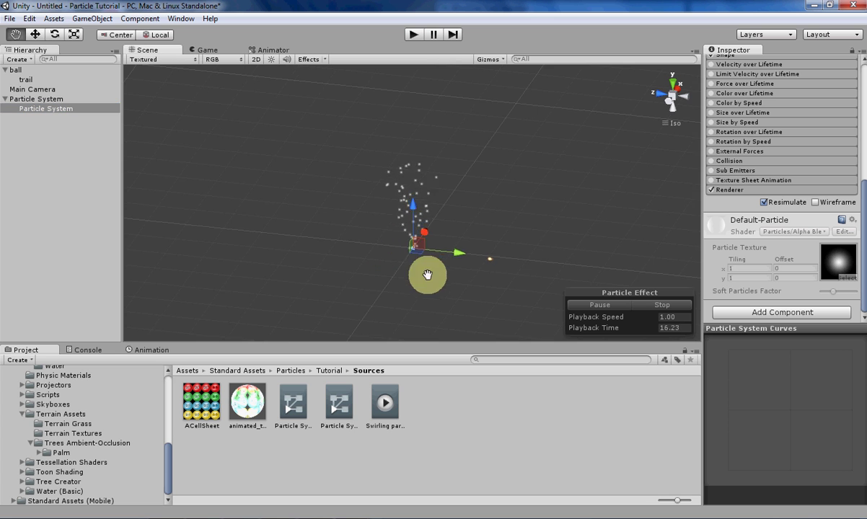
pyautogui.moveTo(428, 274); pyautogui.dragTo(525, 184)
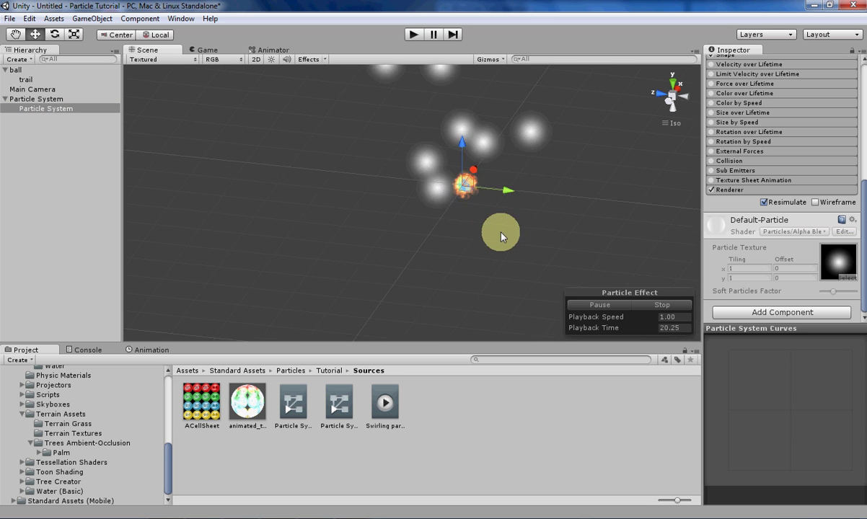
pyautogui.keyDown('alt'); pyautogui.moveTo(501, 236); pyautogui.dragTo(509, 167); pyautogui.keyUp('alt')
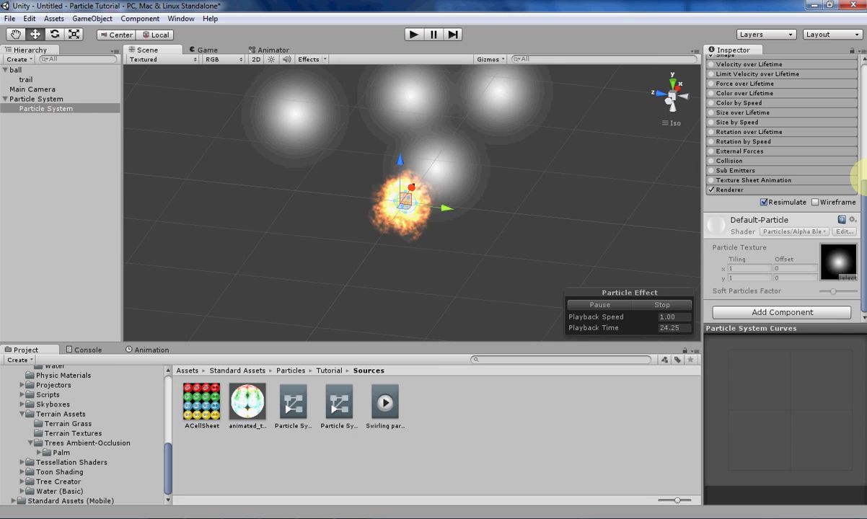
pyautogui.scroll(5, 774, 262)
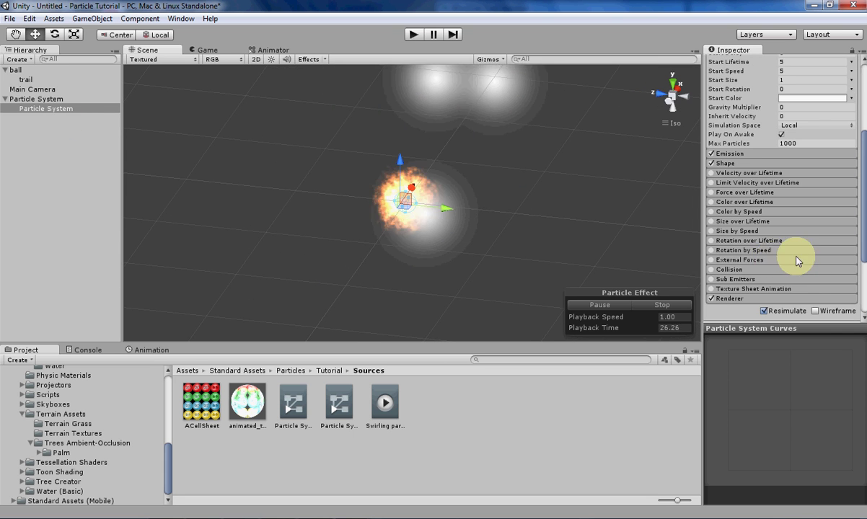
pyautogui.scroll(-5, 794, 262)
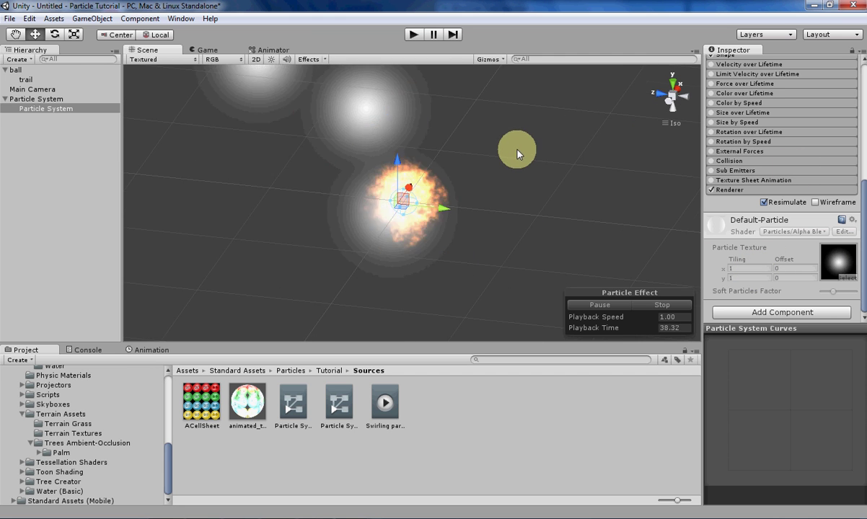
pyautogui.moveTo(516, 153); pyautogui.dragTo(534, 143, button='middle')
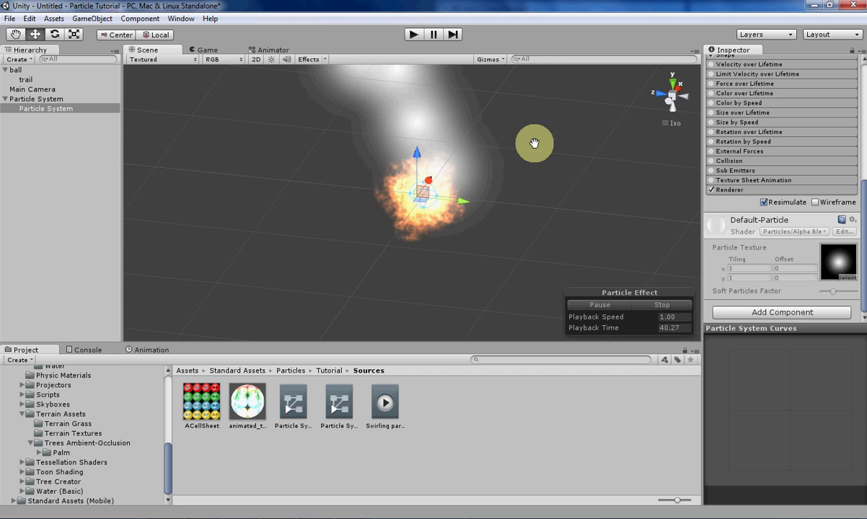
# Scale the child's cone emitter down into a narrow stream.
pyautogui.click(77, 108)
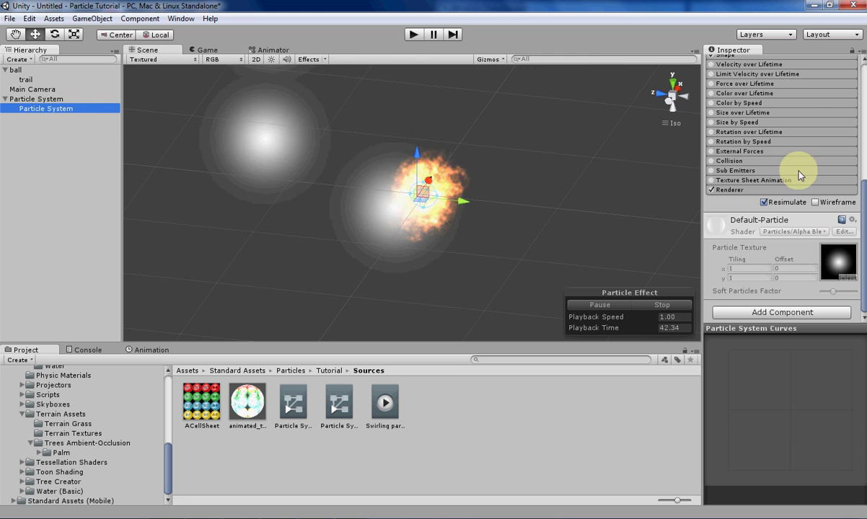
pyautogui.scroll(5, 800, 175)
pyautogui.click(758, 232)
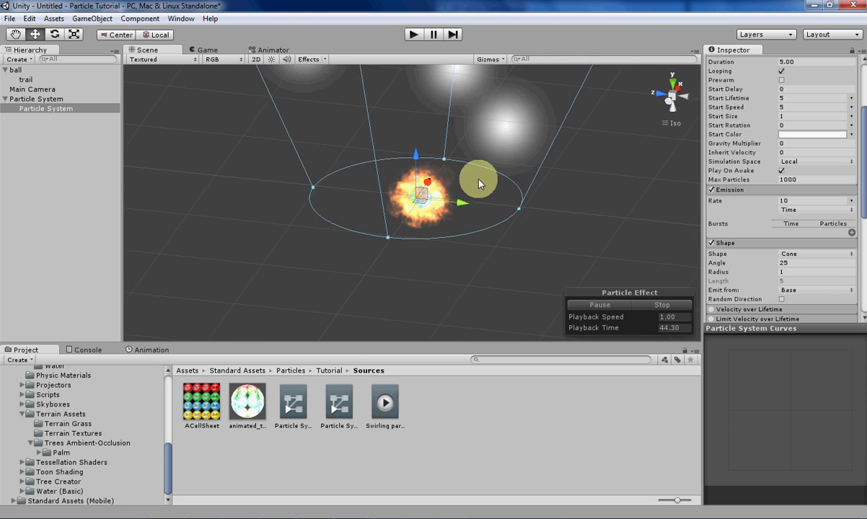
pyautogui.scroll(-6, 475, 158)
pyautogui.moveTo(453, 155); pyautogui.dragTo(446, 209, button='middle')
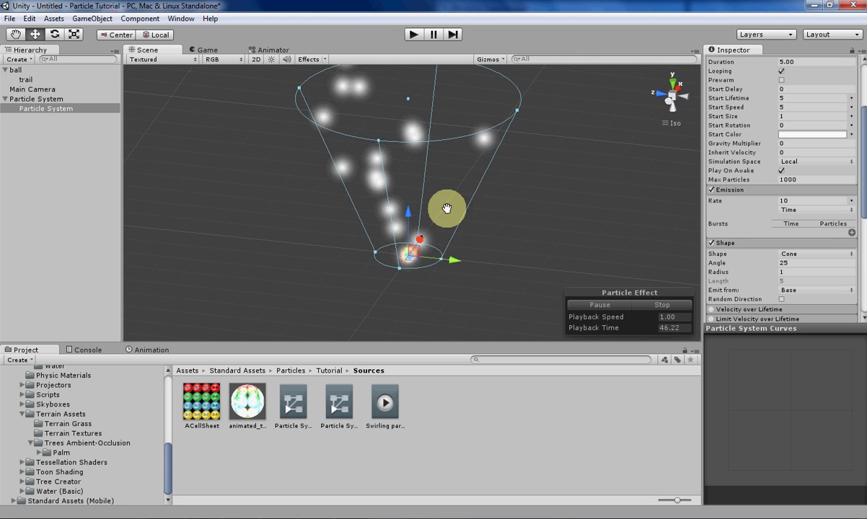
pyautogui.click(74, 34)
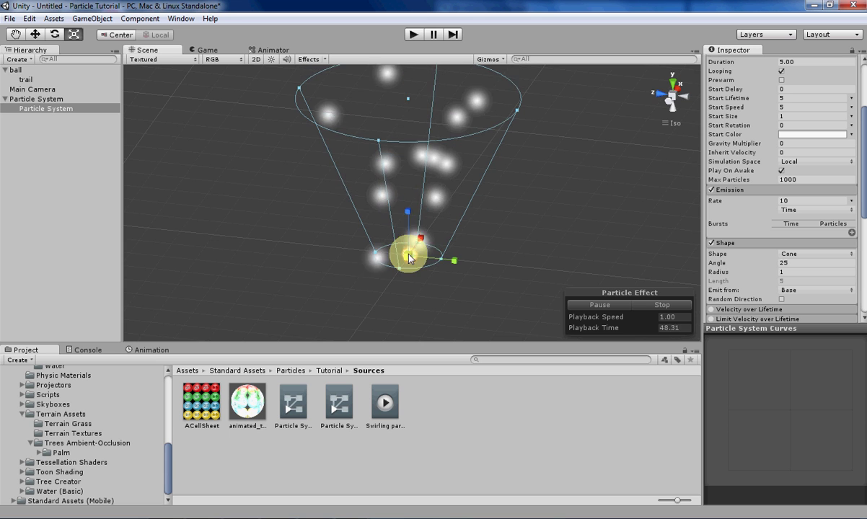
pyautogui.moveTo(409, 257); pyautogui.dragTo(350, 257)
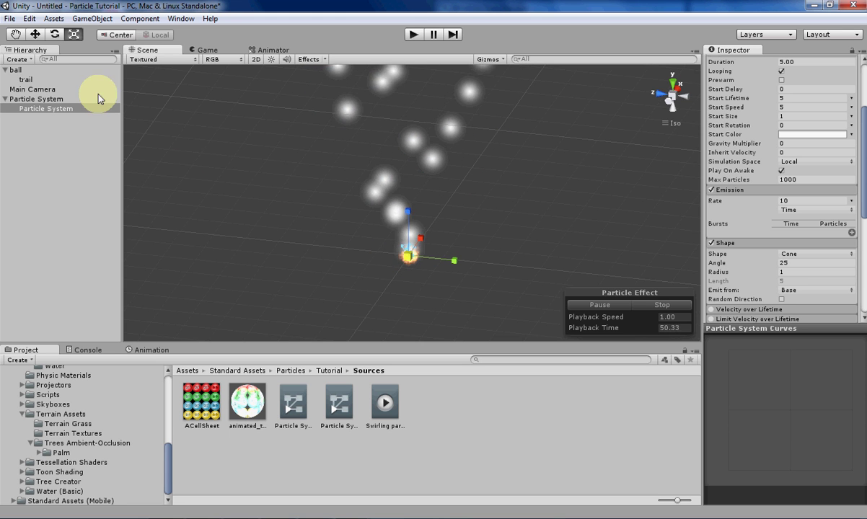
pyautogui.click(52, 108)
# Give the child Particle System Duration 2, Start Lifetime 1 and Start Speed 0.
pyautogui.scroll(2, 793, 122)
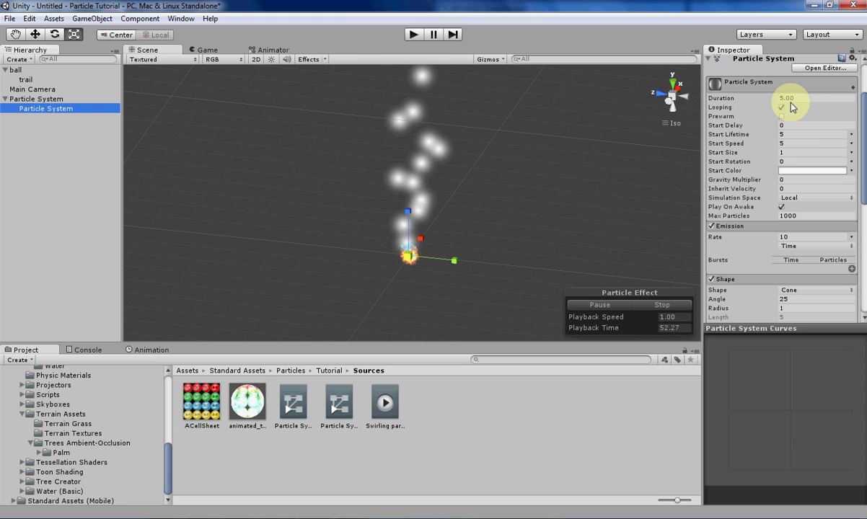
pyautogui.click(790, 98)
pyautogui.write('2')
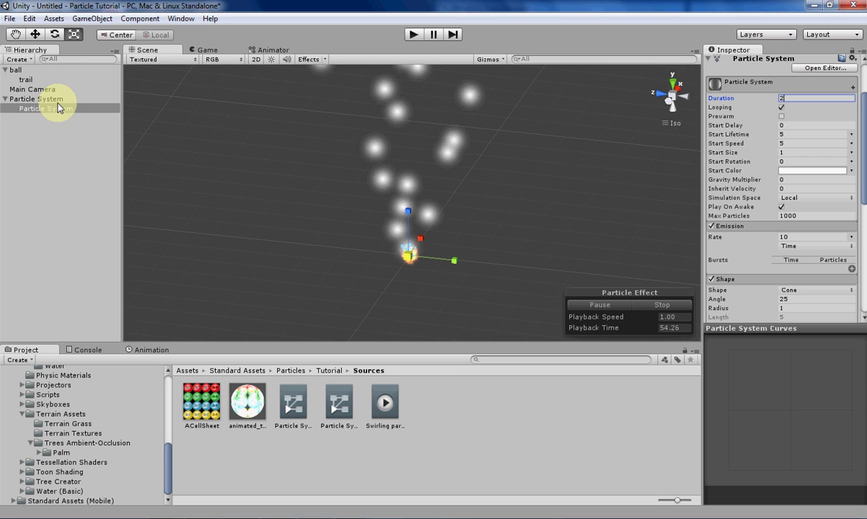
pyautogui.click(58, 100)
pyautogui.click(66, 108)
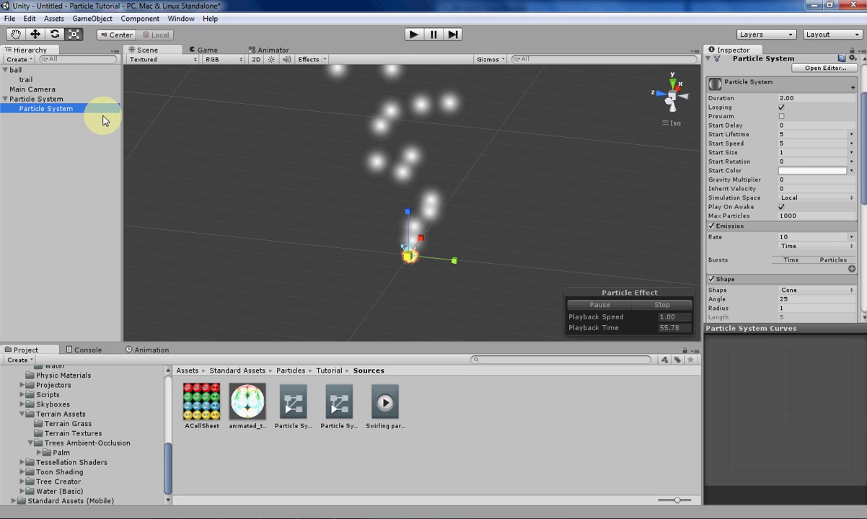
pyautogui.click(791, 135)
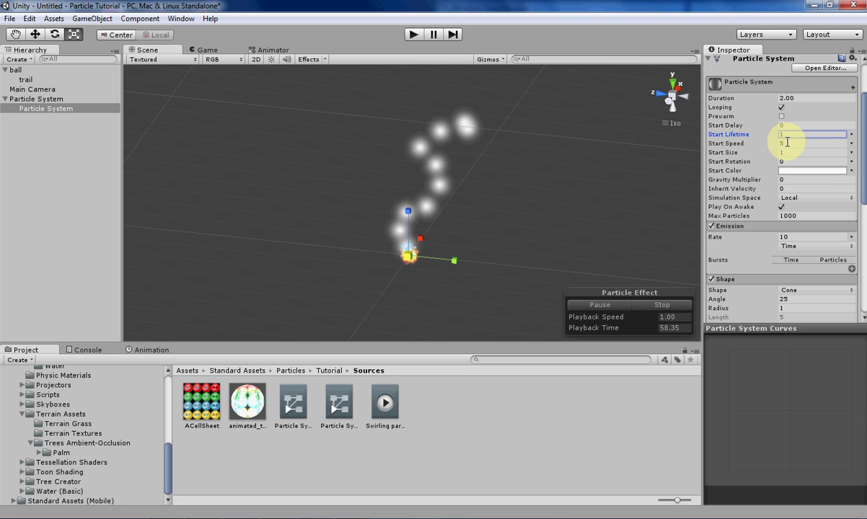
pyautogui.write('1')
pyautogui.click(790, 143)
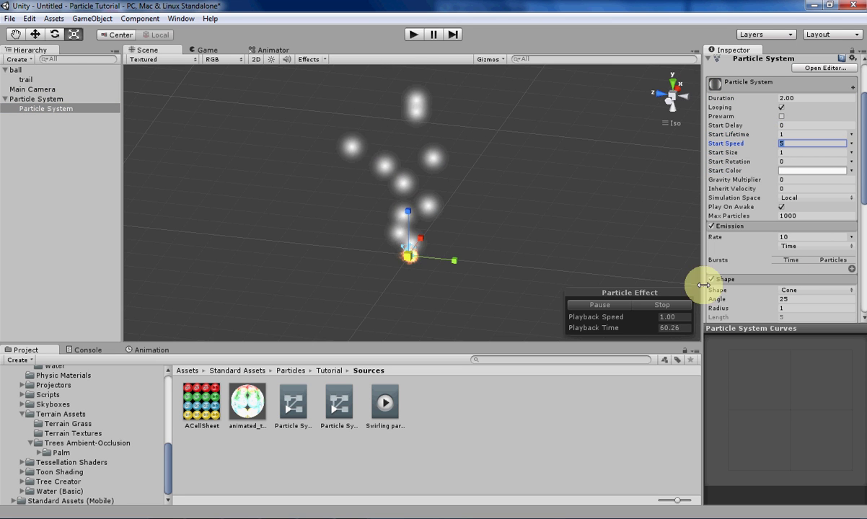
# Rotate the child emitter so its particles stream to the right.
pyautogui.click(54, 34)
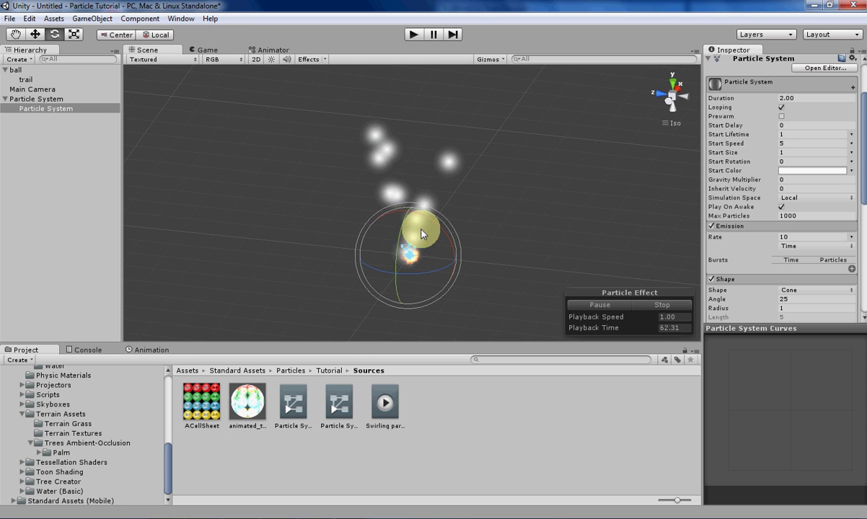
pyautogui.moveTo(391, 217); pyautogui.dragTo(498, 270)
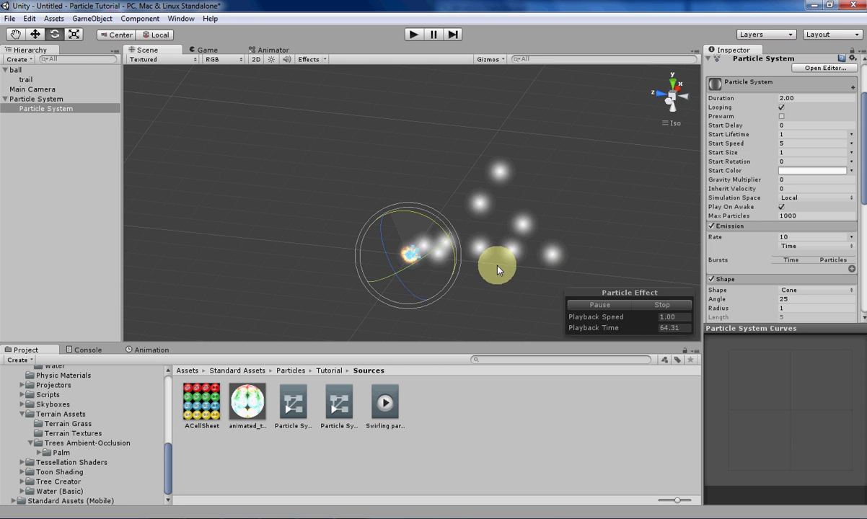
pyautogui.moveTo(412, 203); pyautogui.dragTo(396, 194)
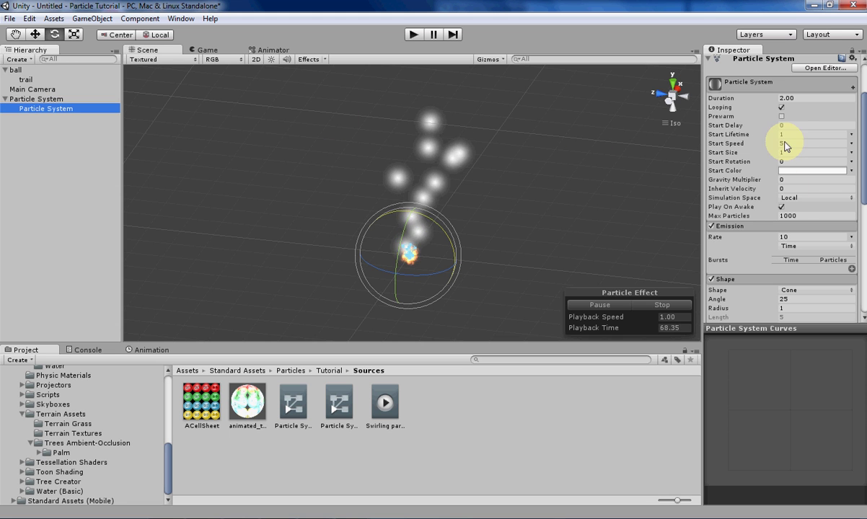
# Set the child Particle System's Start Size to 0.25.
pyautogui.scroll(3, 796, 82)
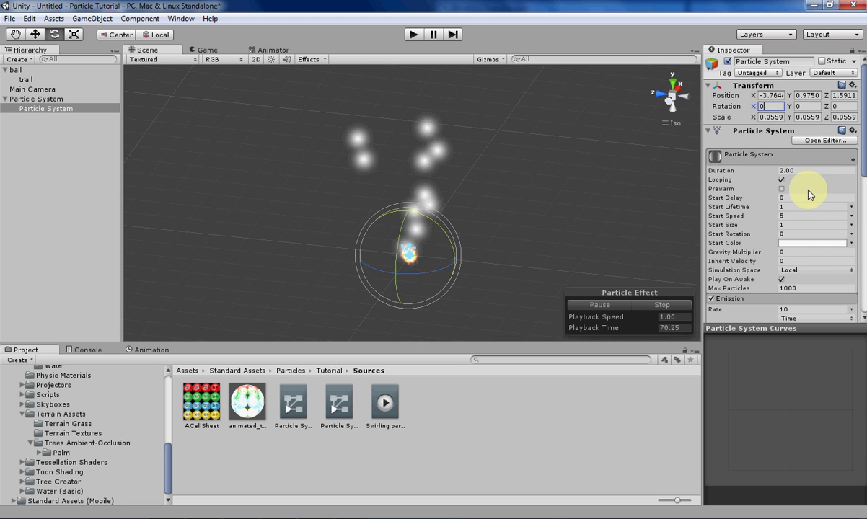
pyautogui.scroll(-3, 808, 195)
pyautogui.scroll(-5, 785, 231)
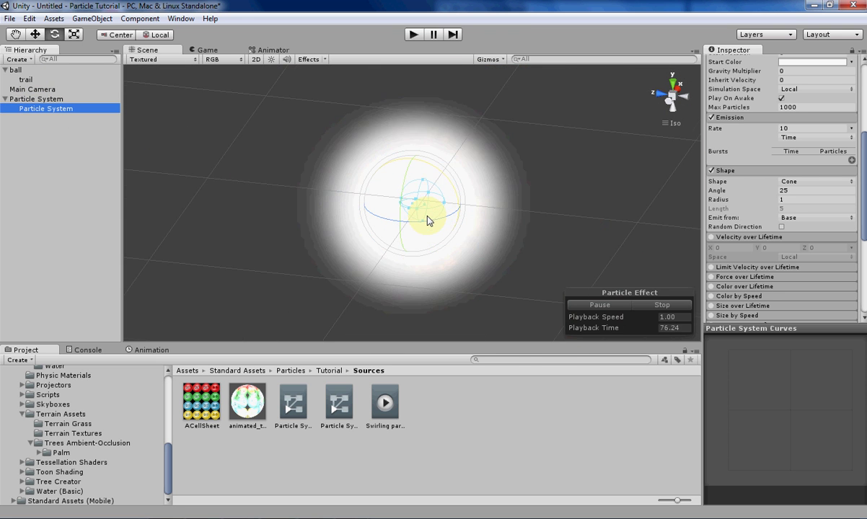
pyautogui.scroll(3, 797, 126)
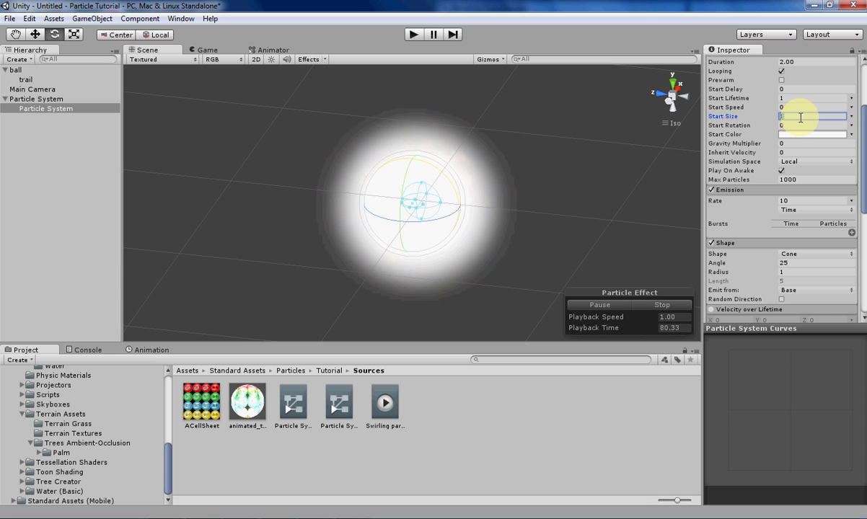
pyautogui.write('25')
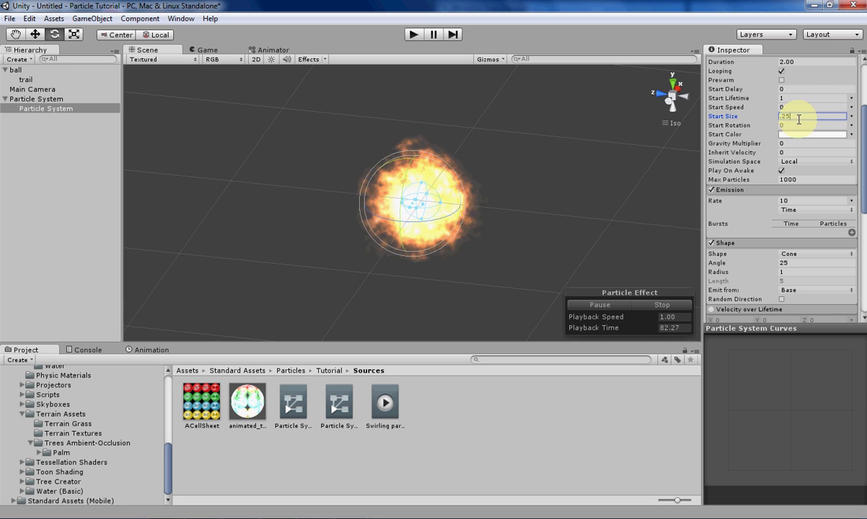
pyautogui.scroll(-5, 746, 217)
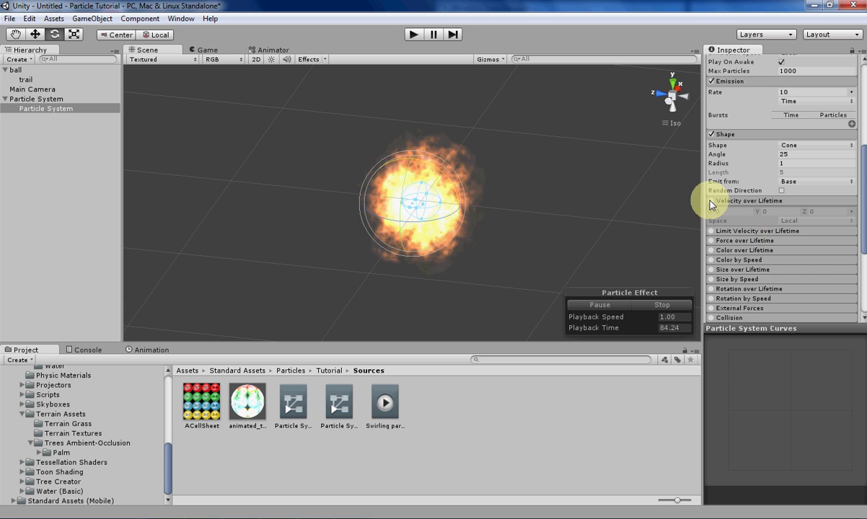
# Enable Velocity over Lifetime in Random Between Two Curves mode.
pyautogui.click(711, 200)
pyautogui.click(852, 212)
pyautogui.click(829, 264)
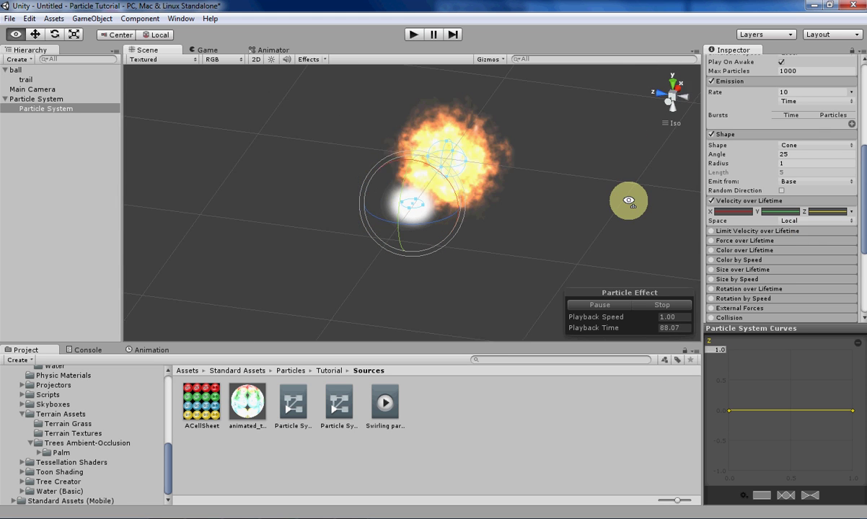
pyautogui.scroll(10, 800, 168)
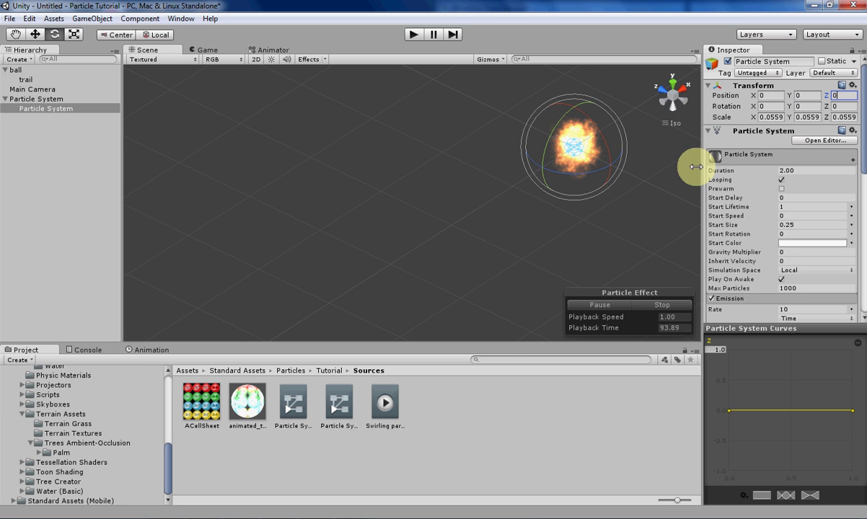
# Frame the particle system, then raise the Y velocity curves to 0.5 and 0.25.
pyautogui.doubleClick(46, 108)
pyautogui.keyDown('alt'); pyautogui.moveTo(350, 149); pyautogui.dragTo(443, 200); pyautogui.keyUp('alt')
pyautogui.scroll(-6, 443, 199)
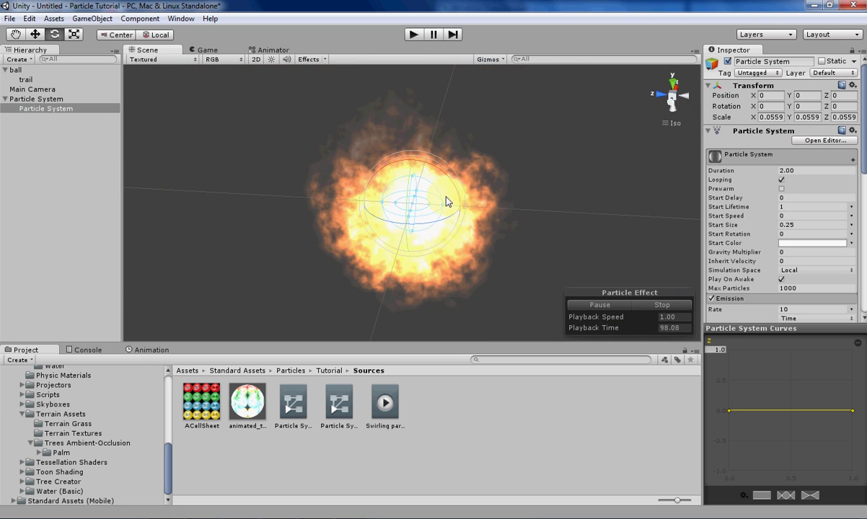
pyautogui.scroll(-5, 794, 246)
pyautogui.click(750, 165)
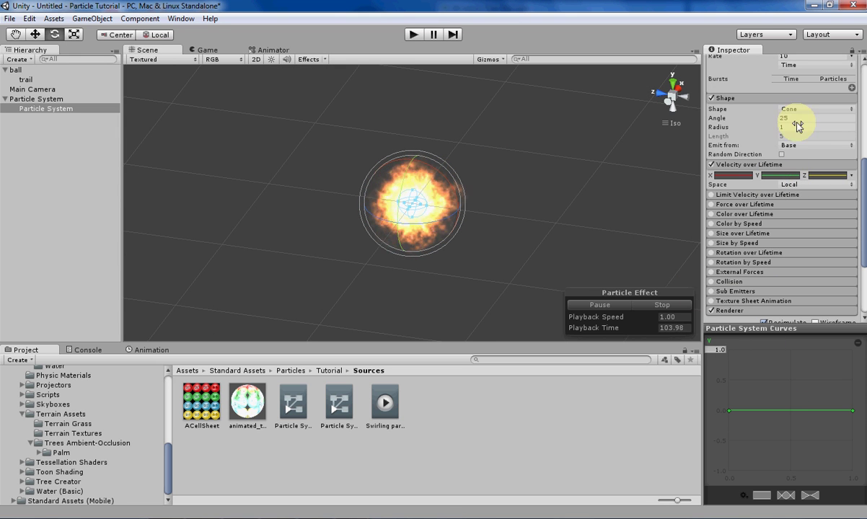
pyautogui.moveTo(786, 413); pyautogui.dragTo(786, 380)
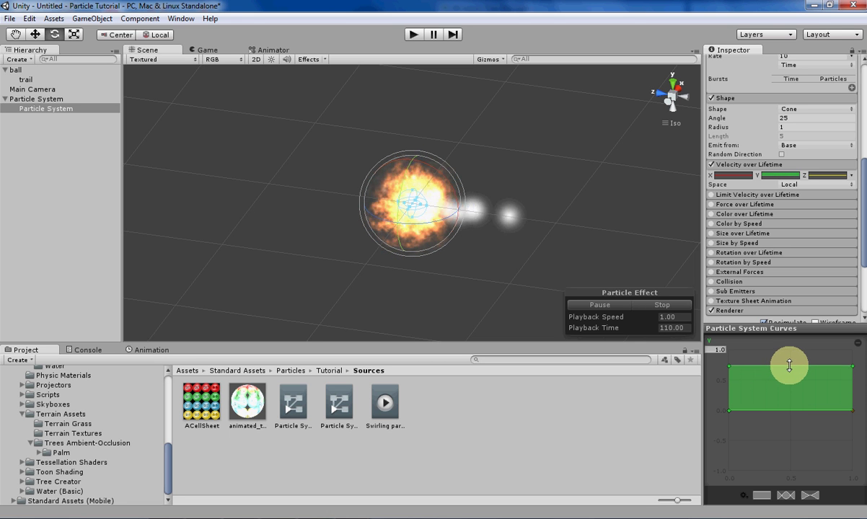
pyautogui.moveTo(779, 412); pyautogui.dragTo(772, 389)
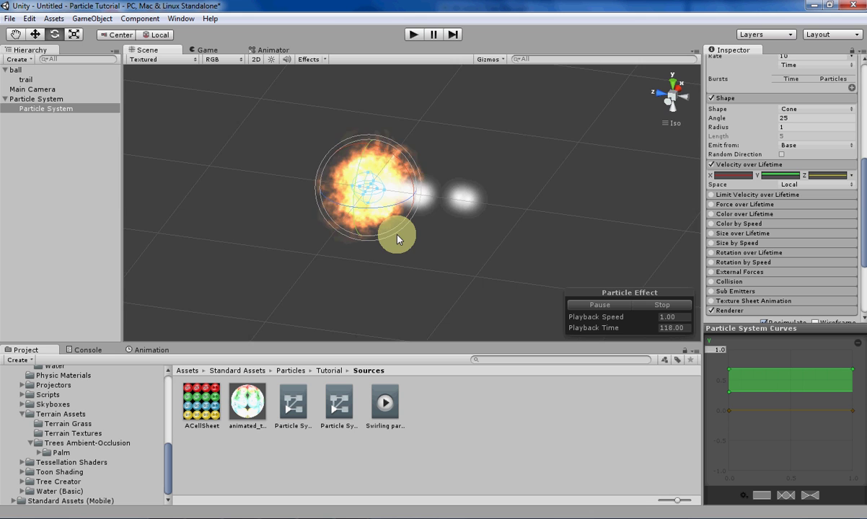
# Widen the Z velocity range up to 0.3 and the X range to about 0.25.
pyautogui.click(810, 176)
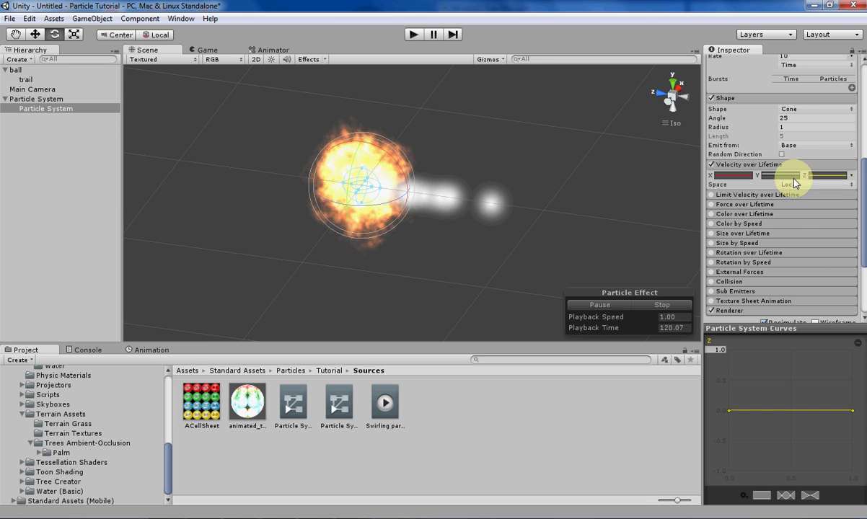
pyautogui.moveTo(792, 409); pyautogui.dragTo(765, 388)
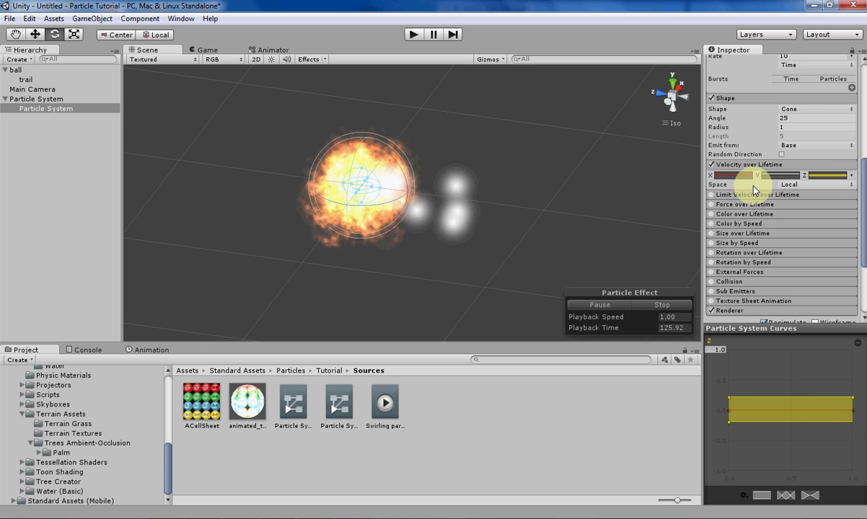
pyautogui.click(733, 176)
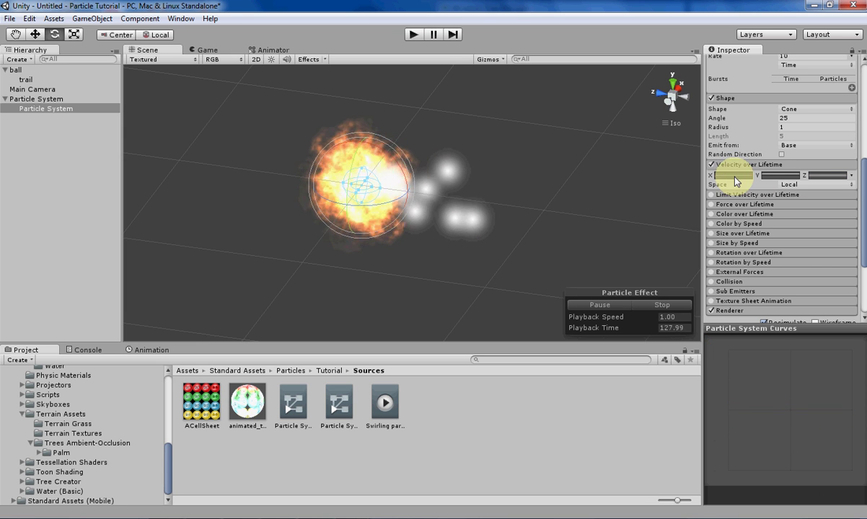
pyautogui.moveTo(785, 414)
pyautogui.mouseDown()
pyautogui.moveTo(780, 394)
pyautogui.moveTo(800, 424)
pyautogui.mouseUp()
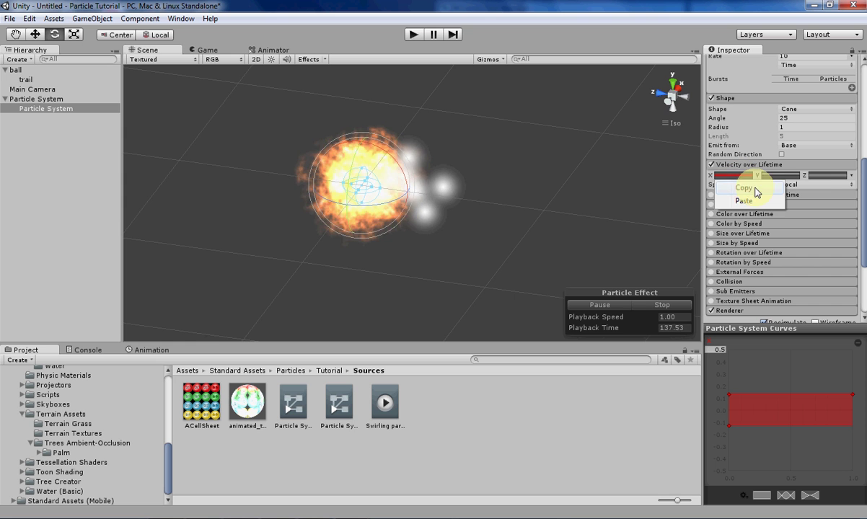
# Assign the FlameD material in the Renderer settings.
pyautogui.click(826, 201)
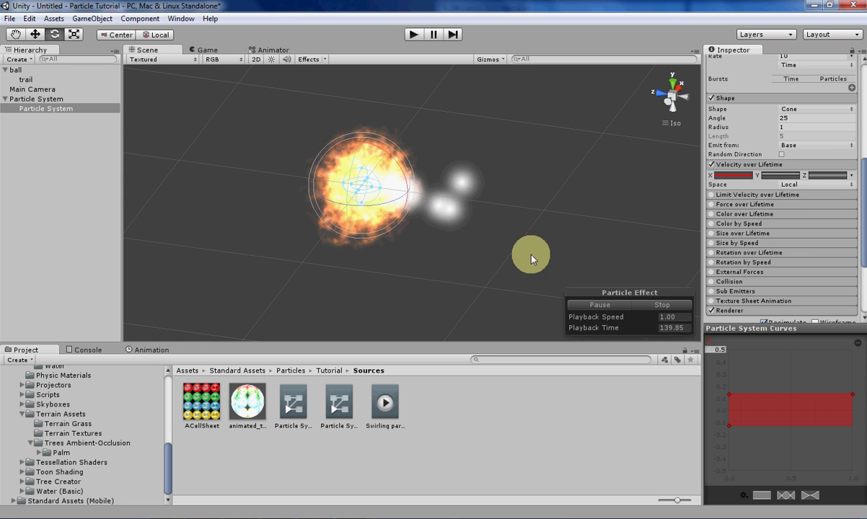
pyautogui.scroll(-3, 696, 196)
pyautogui.click(732, 190)
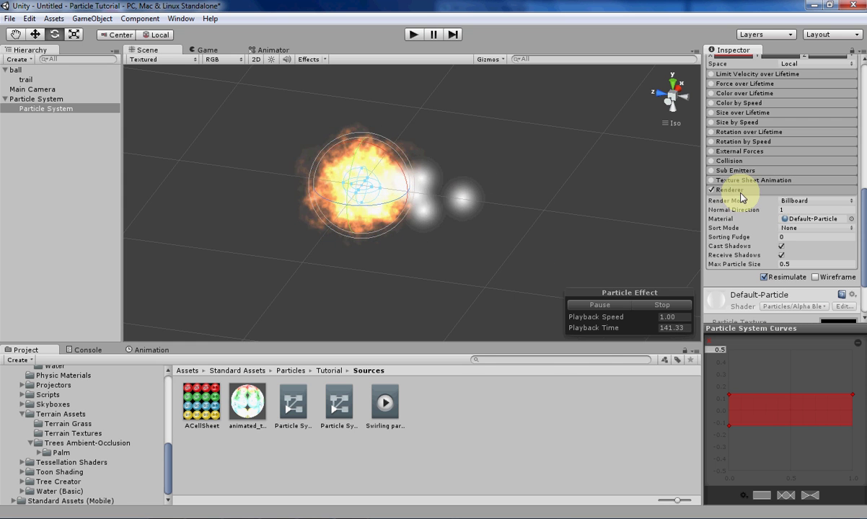
pyautogui.click(852, 219)
pyautogui.scroll(10, 545, 304)
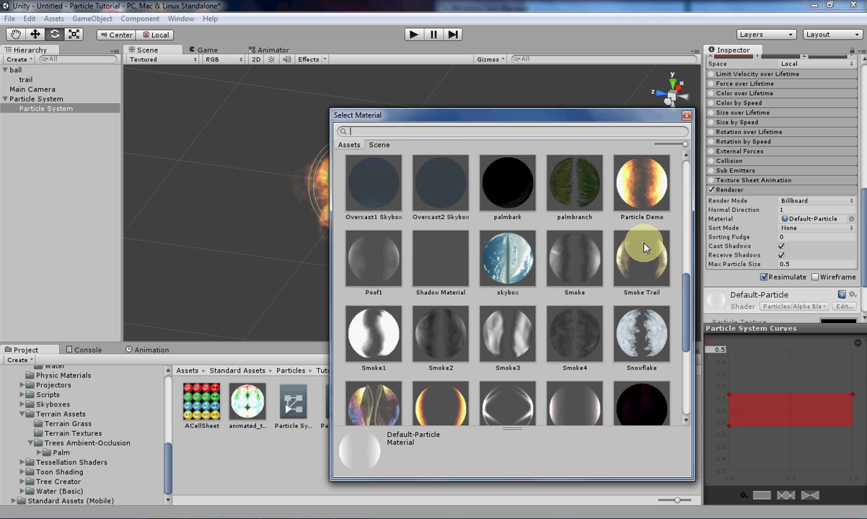
pyautogui.click(642, 217)
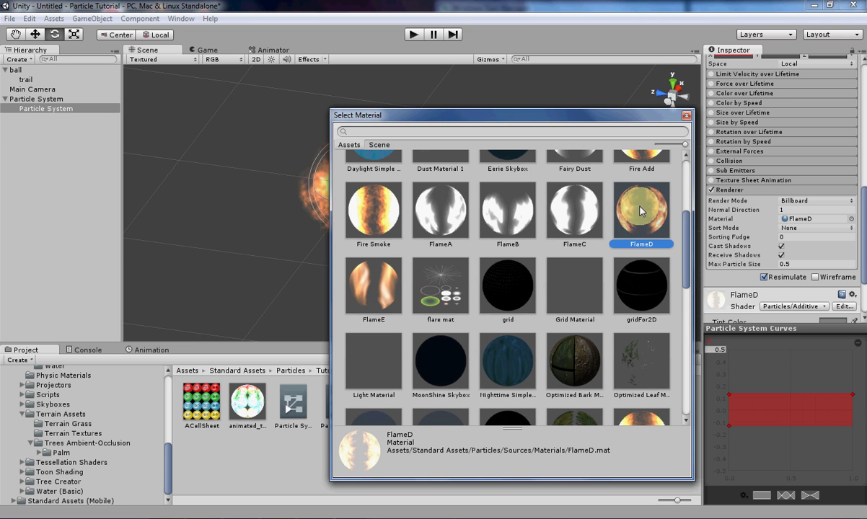
pyautogui.doubleClick(640, 210)
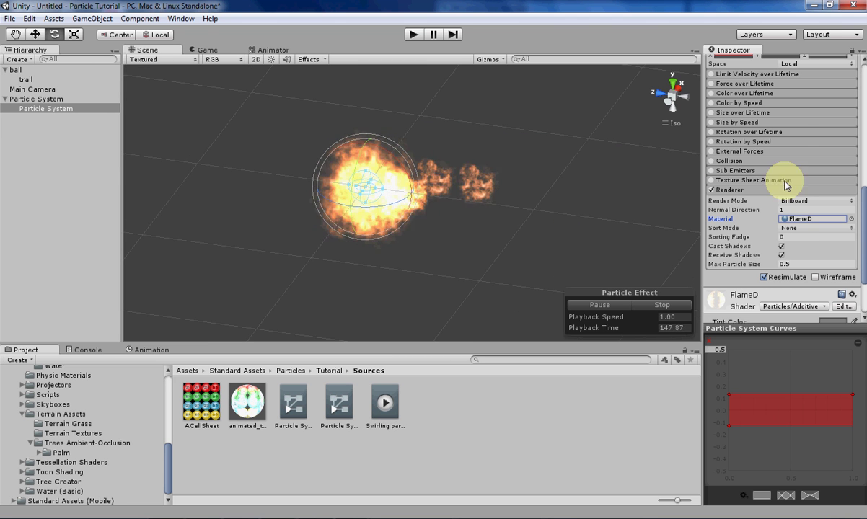
# Enable Color over Lifetime with a fade-to-transparent gradient and an extra alpha key.
pyautogui.click(743, 93)
pyautogui.click(712, 93)
pyautogui.click(801, 104)
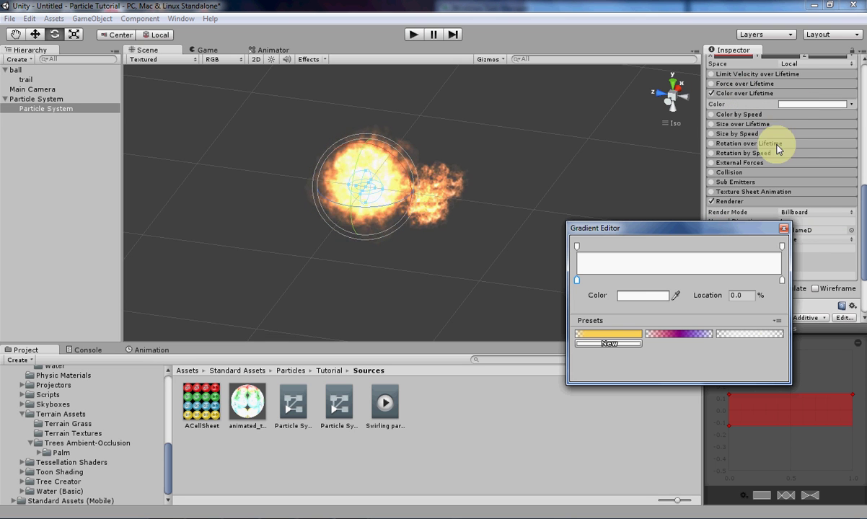
pyautogui.click(765, 339)
pyautogui.click(629, 248)
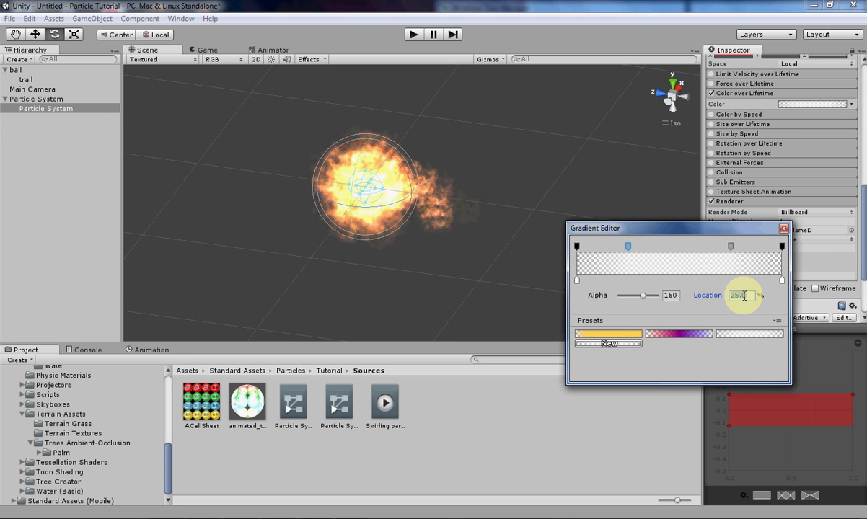
# Put the first alpha key at location 5, fully opaque, and delete the extra faint key.
pyautogui.click(744, 295)
pyautogui.write('5')
pyautogui.press('Return')
pyautogui.moveTo(643, 295); pyautogui.dragTo(658, 295)
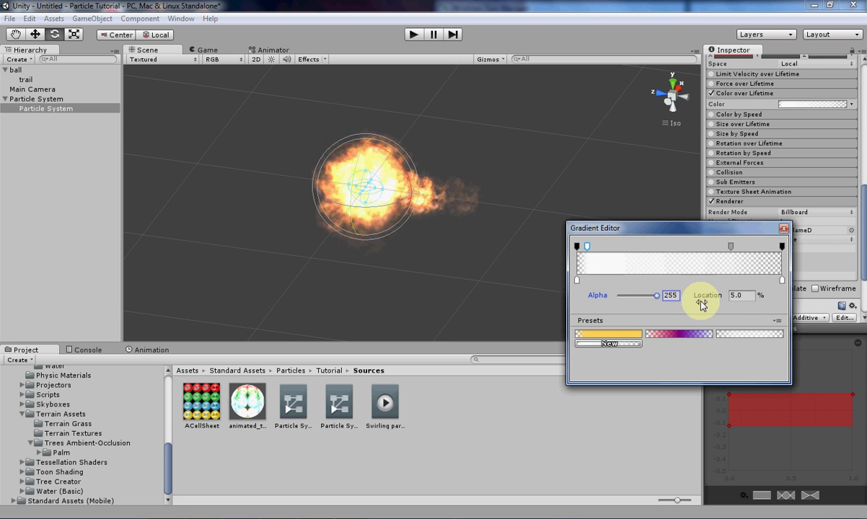
pyautogui.moveTo(730, 249); pyautogui.dragTo(761, 254)
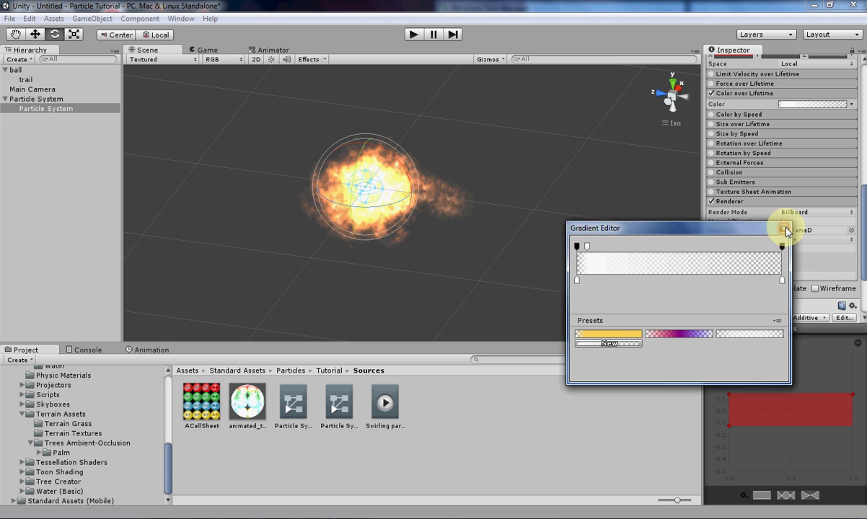
pyautogui.click(784, 229)
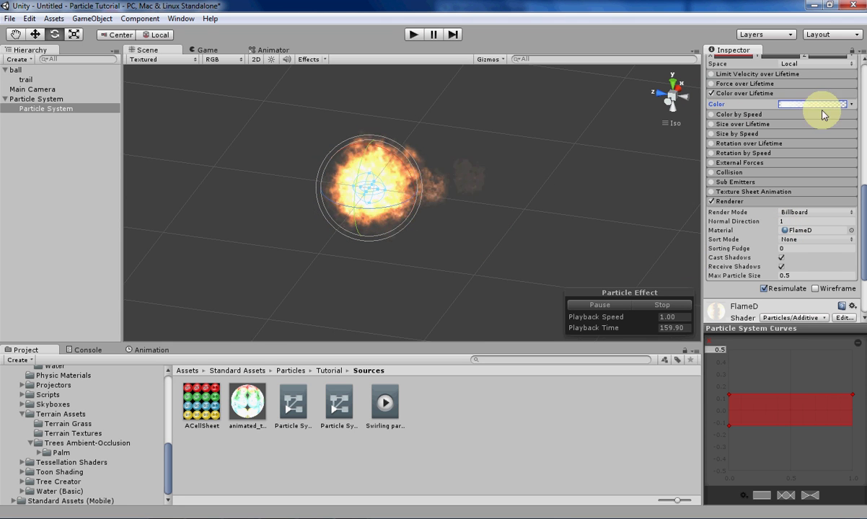
pyautogui.scroll(-3, 833, 264)
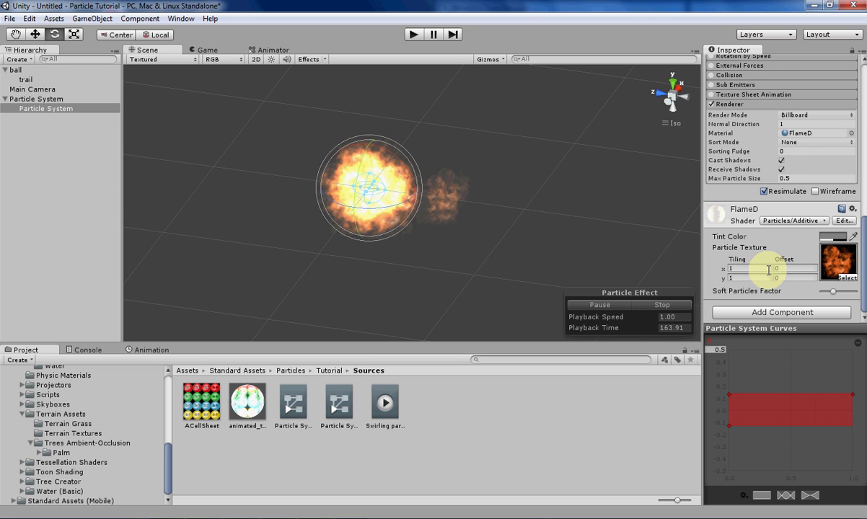
pyautogui.scroll(4, 765, 225)
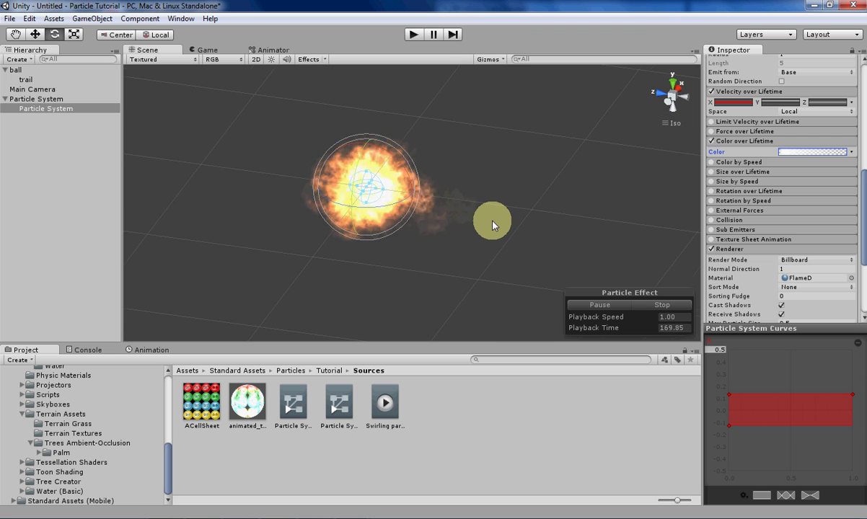
# Make Start Rotation random between two curves, spanning -180 to 180.
pyautogui.press('q')
pyautogui.scroll(10, 809, 233)
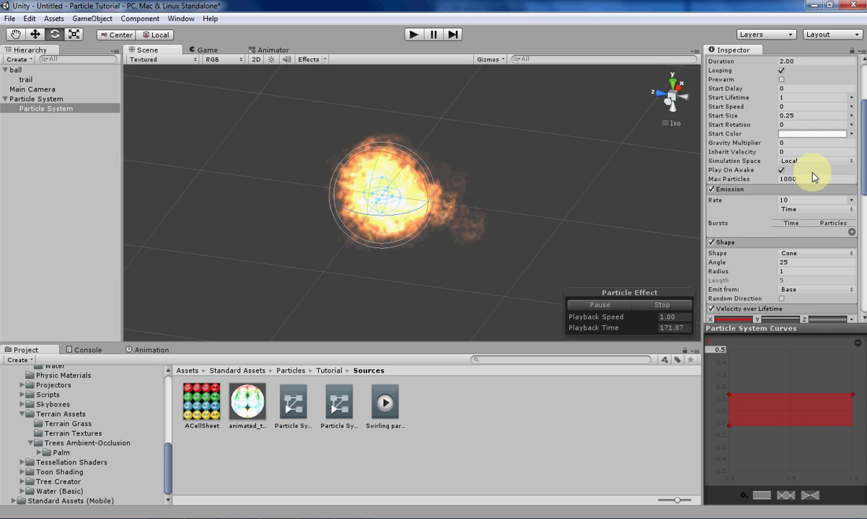
pyautogui.click(852, 197)
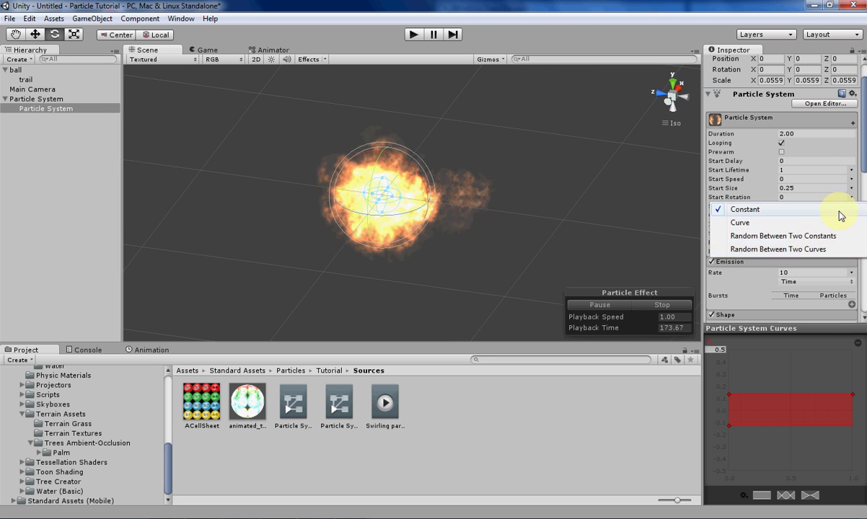
pyautogui.click(815, 249)
pyautogui.scroll(-5, 765, 288)
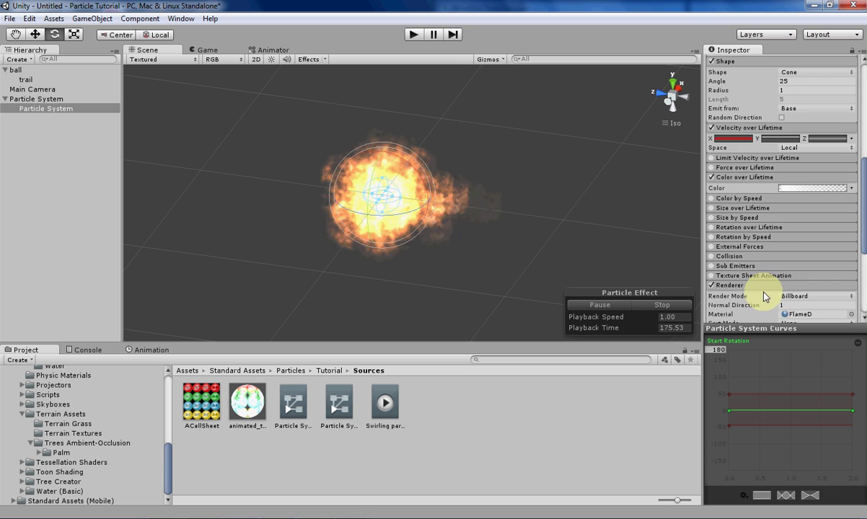
pyautogui.scroll(6, 743, 187)
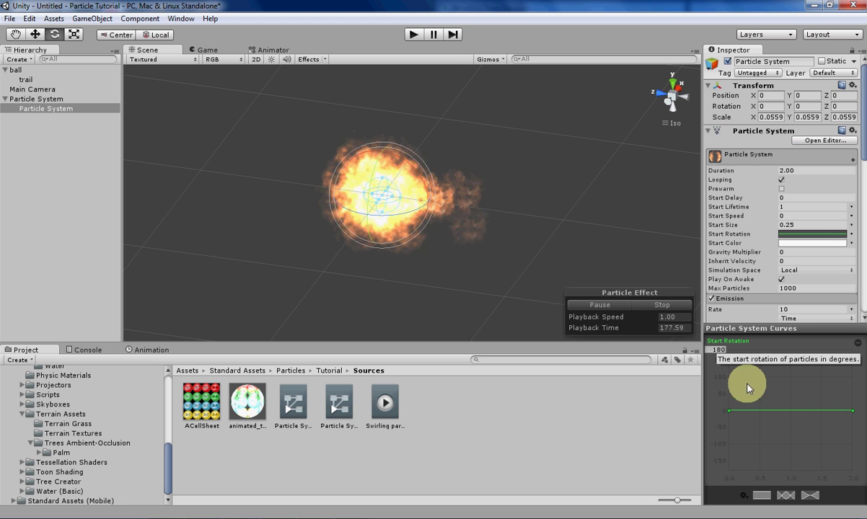
pyautogui.moveTo(772, 412); pyautogui.dragTo(784, 498)
# Set Start Size to 0.35.
pyautogui.click(801, 225)
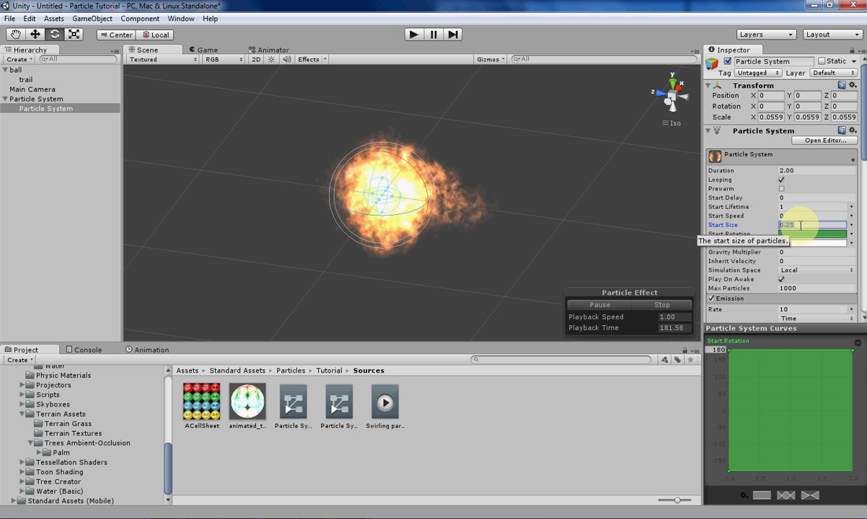
pyautogui.write('.5')
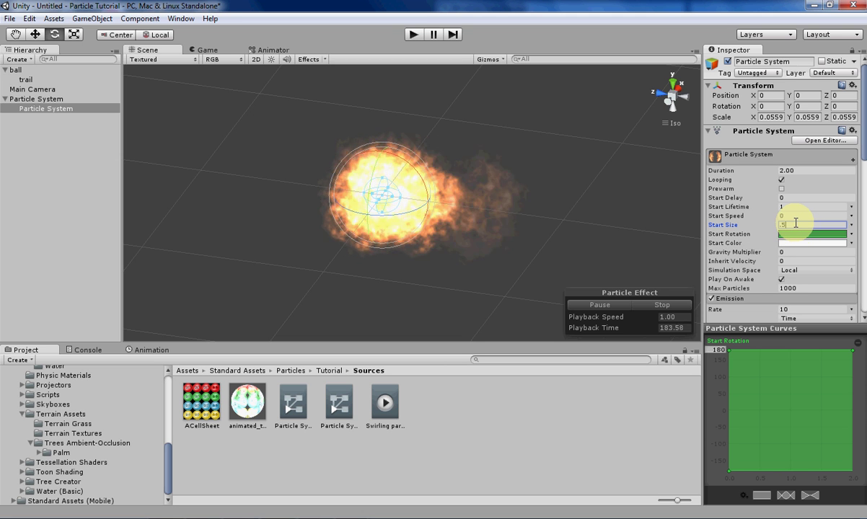
pyautogui.press('BackSpace')
pyautogui.write('35')
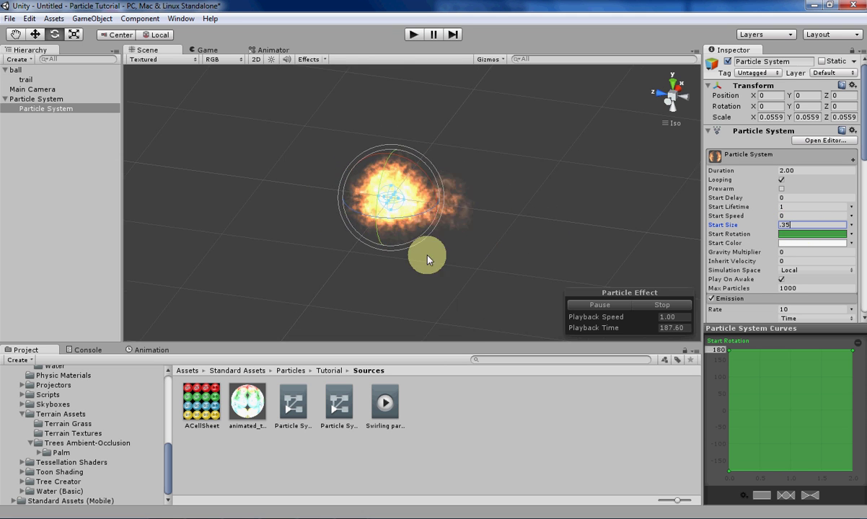
# Enable Size over Lifetime and lower the curve end so particles shrink to about 0.7.
pyautogui.keyDown('alt'); pyautogui.moveTo(427, 252); pyautogui.dragTo(500, 240); pyautogui.keyUp('alt')
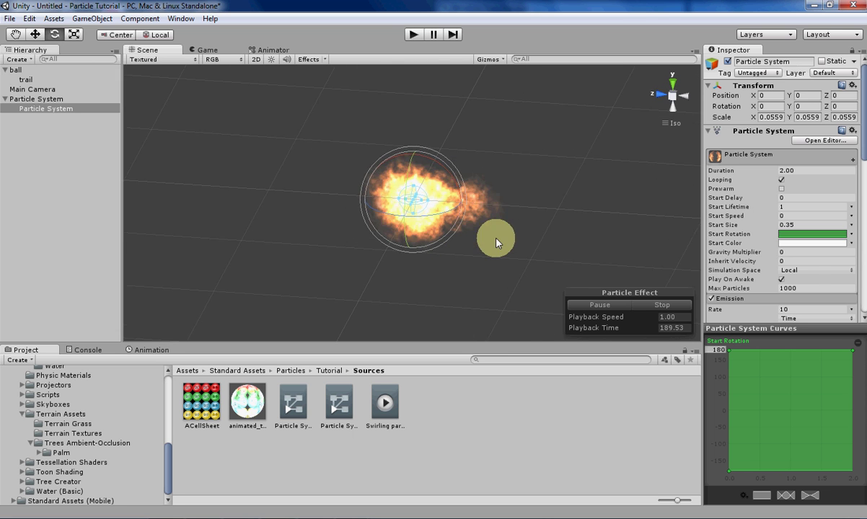
pyautogui.scroll(-10, 808, 252)
pyautogui.scroll(-3, 801, 245)
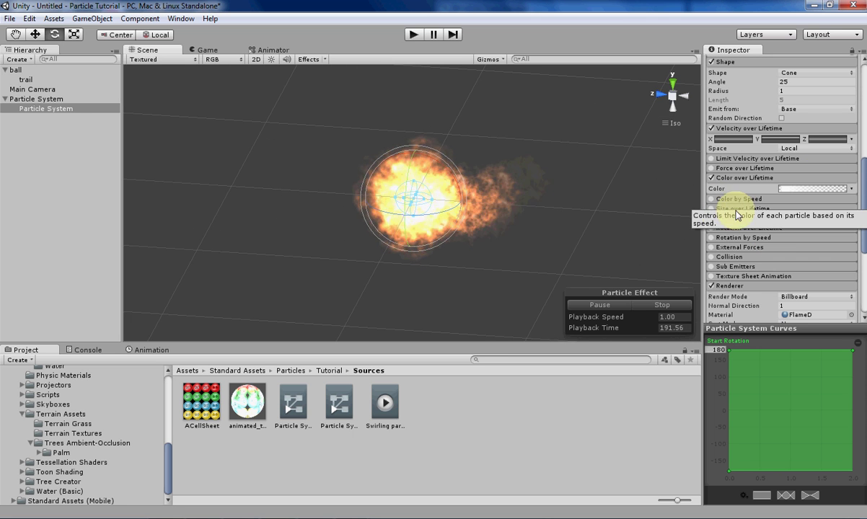
pyautogui.click(714, 209)
pyautogui.click(713, 208)
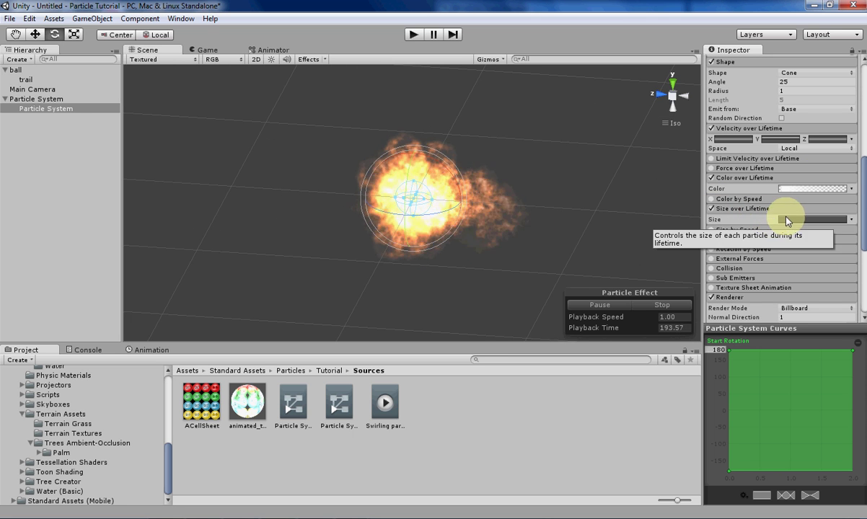
pyautogui.click(794, 219)
pyautogui.scroll(5, 829, 200)
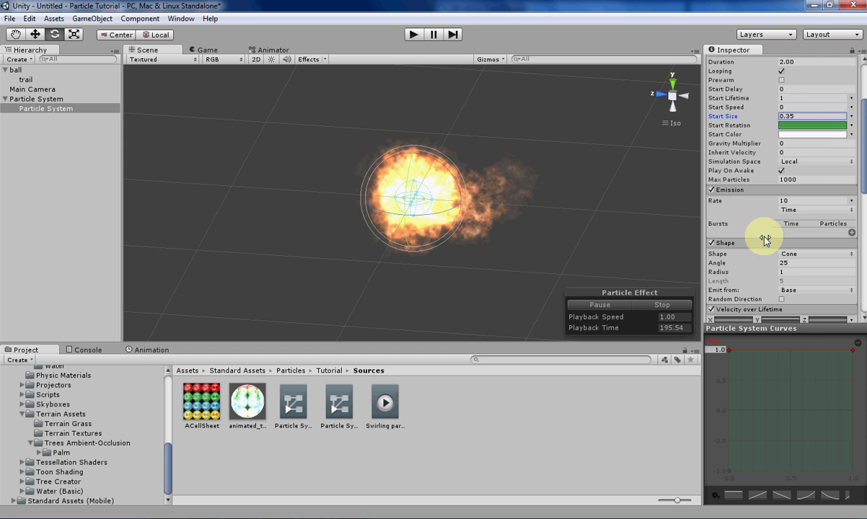
pyautogui.click(793, 116)
pyautogui.scroll(-5, 765, 246)
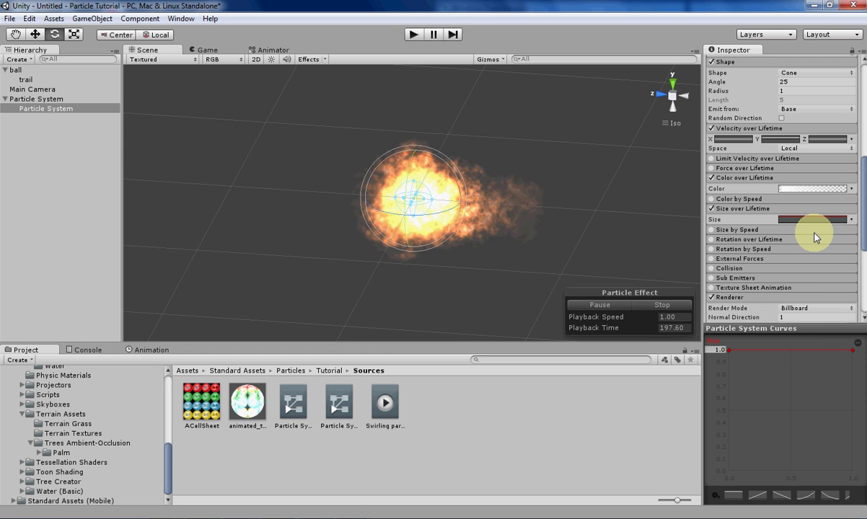
pyautogui.moveTo(853, 355); pyautogui.dragTo(853, 383)
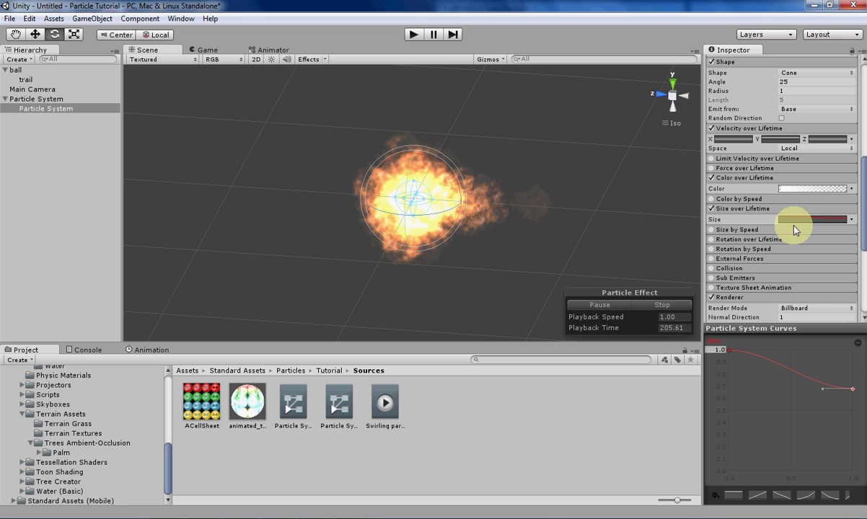
# Raise the Y velocity range slightly in the Curves panel.
pyautogui.scroll(5, 794, 229)
pyautogui.click(780, 249)
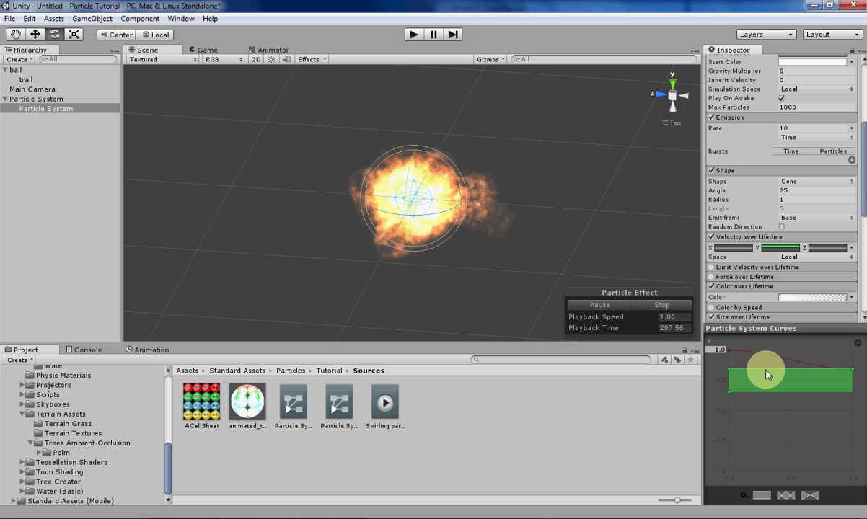
pyautogui.moveTo(764, 369); pyautogui.dragTo(769, 376)
# Enable Rotation over Lifetime with angular velocity random between -15 and 15.
pyautogui.scroll(-7, 739, 228)
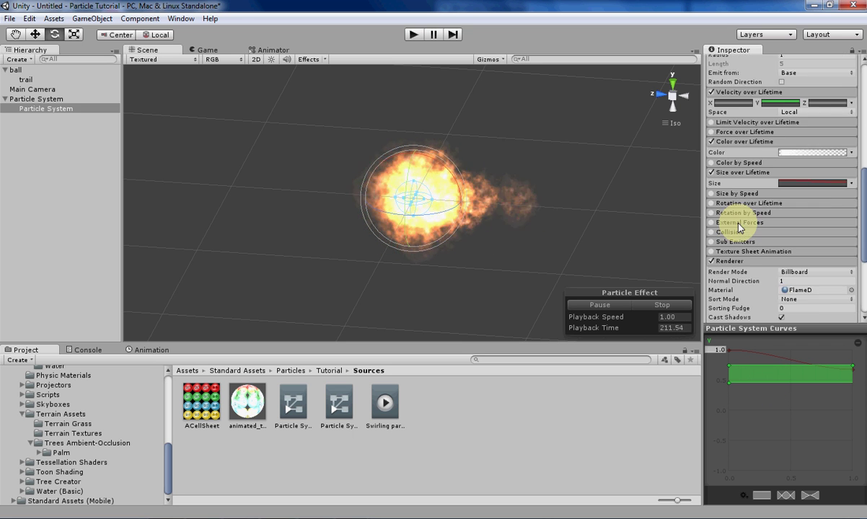
pyautogui.scroll(-7, 738, 228)
pyautogui.scroll(5, 784, 216)
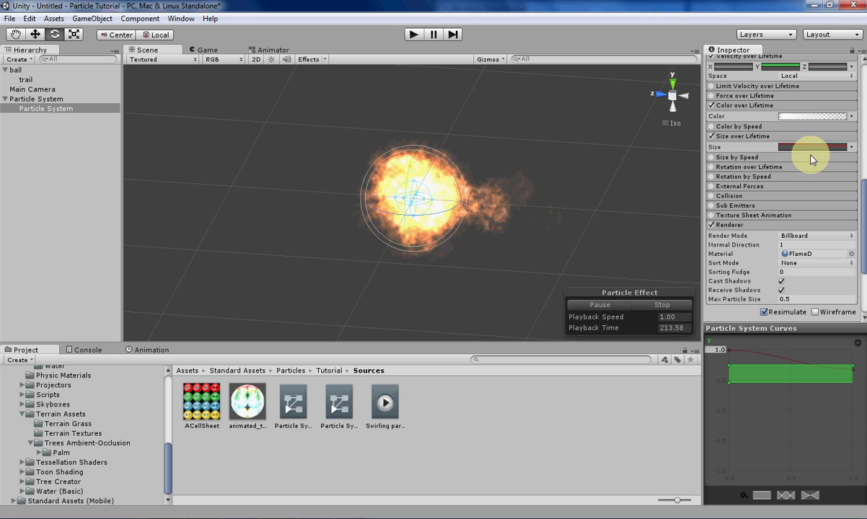
pyautogui.click(754, 166)
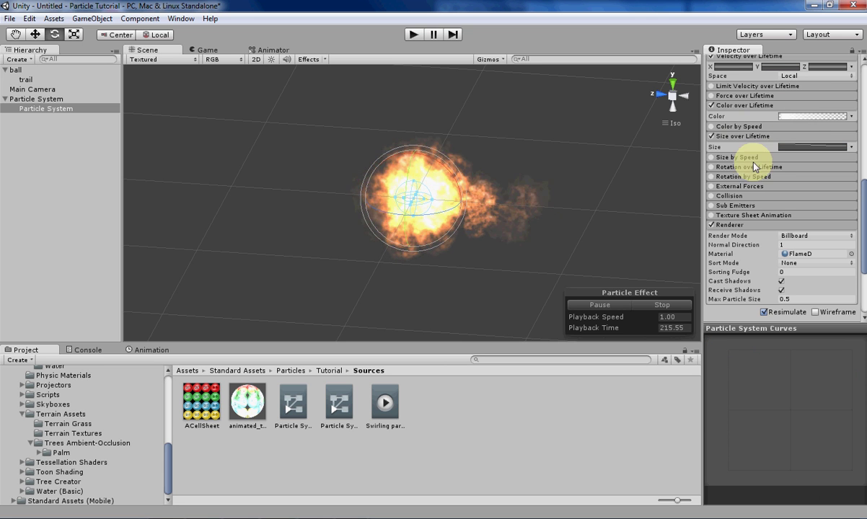
pyautogui.click(714, 166)
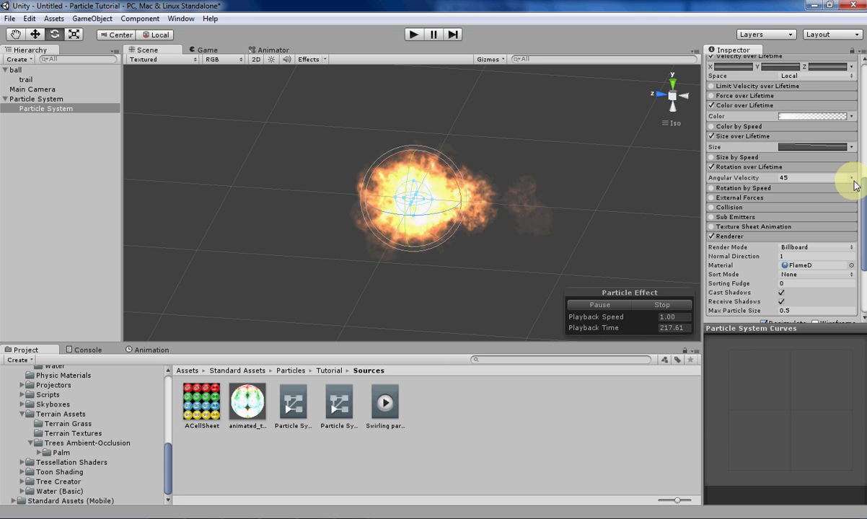
pyautogui.click(850, 178)
pyautogui.click(799, 230)
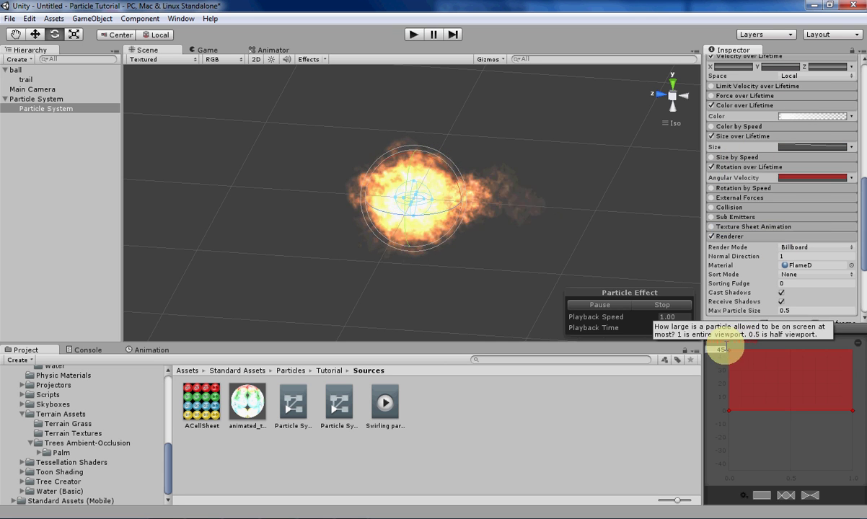
pyautogui.moveTo(768, 377); pyautogui.dragTo(790, 503)
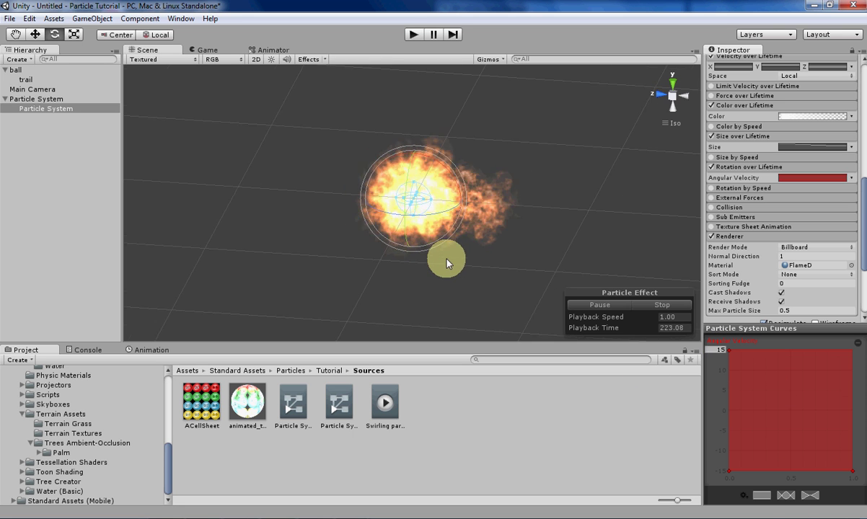